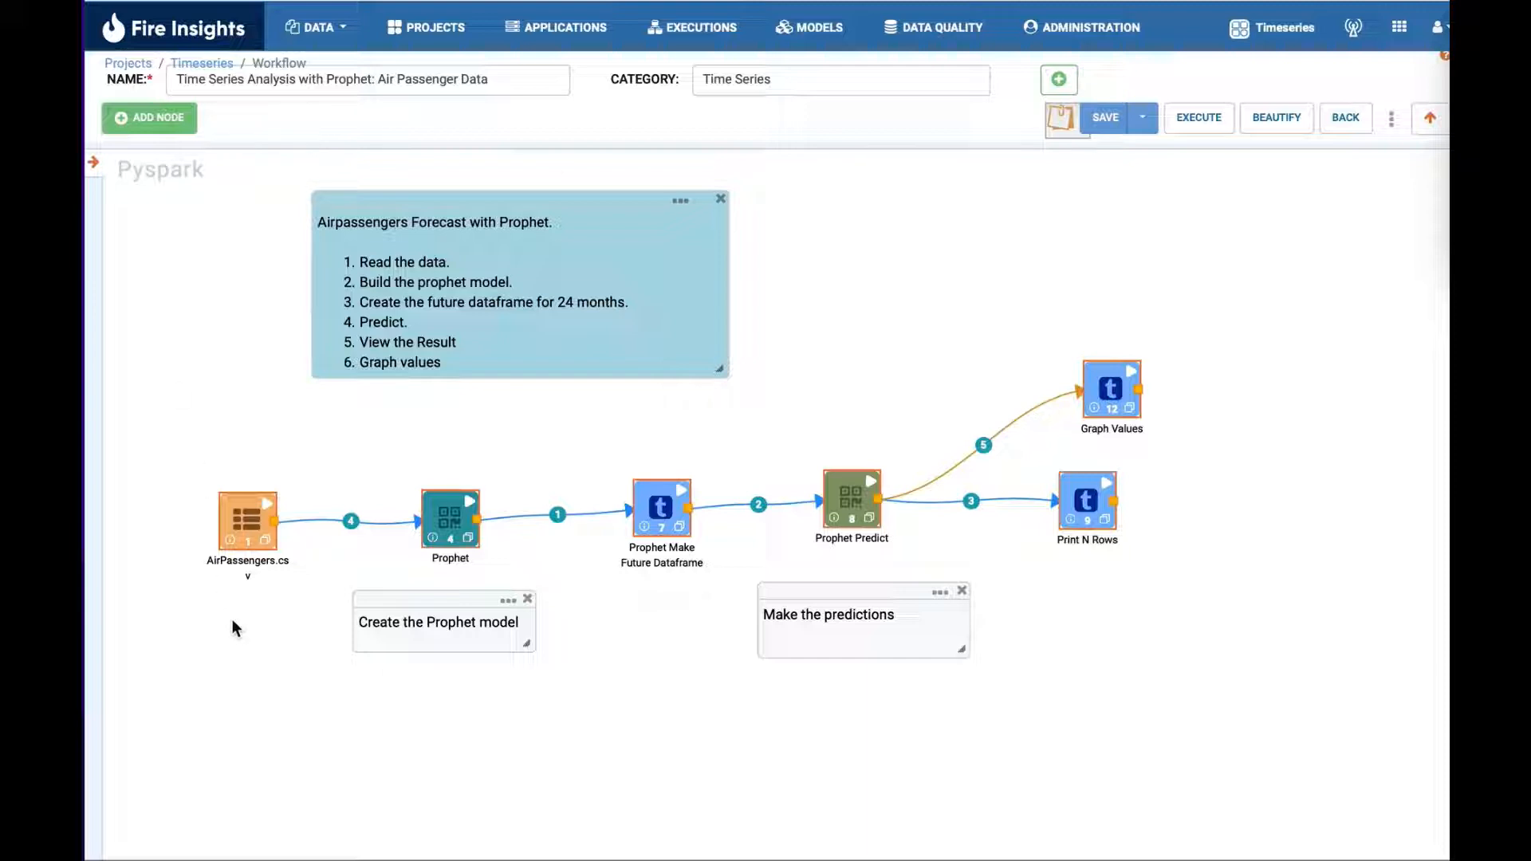
- Open the AirPassengers.csv node, look through the source file's month and passenger rows, and accept the node's existing settings
double_click(243, 525)
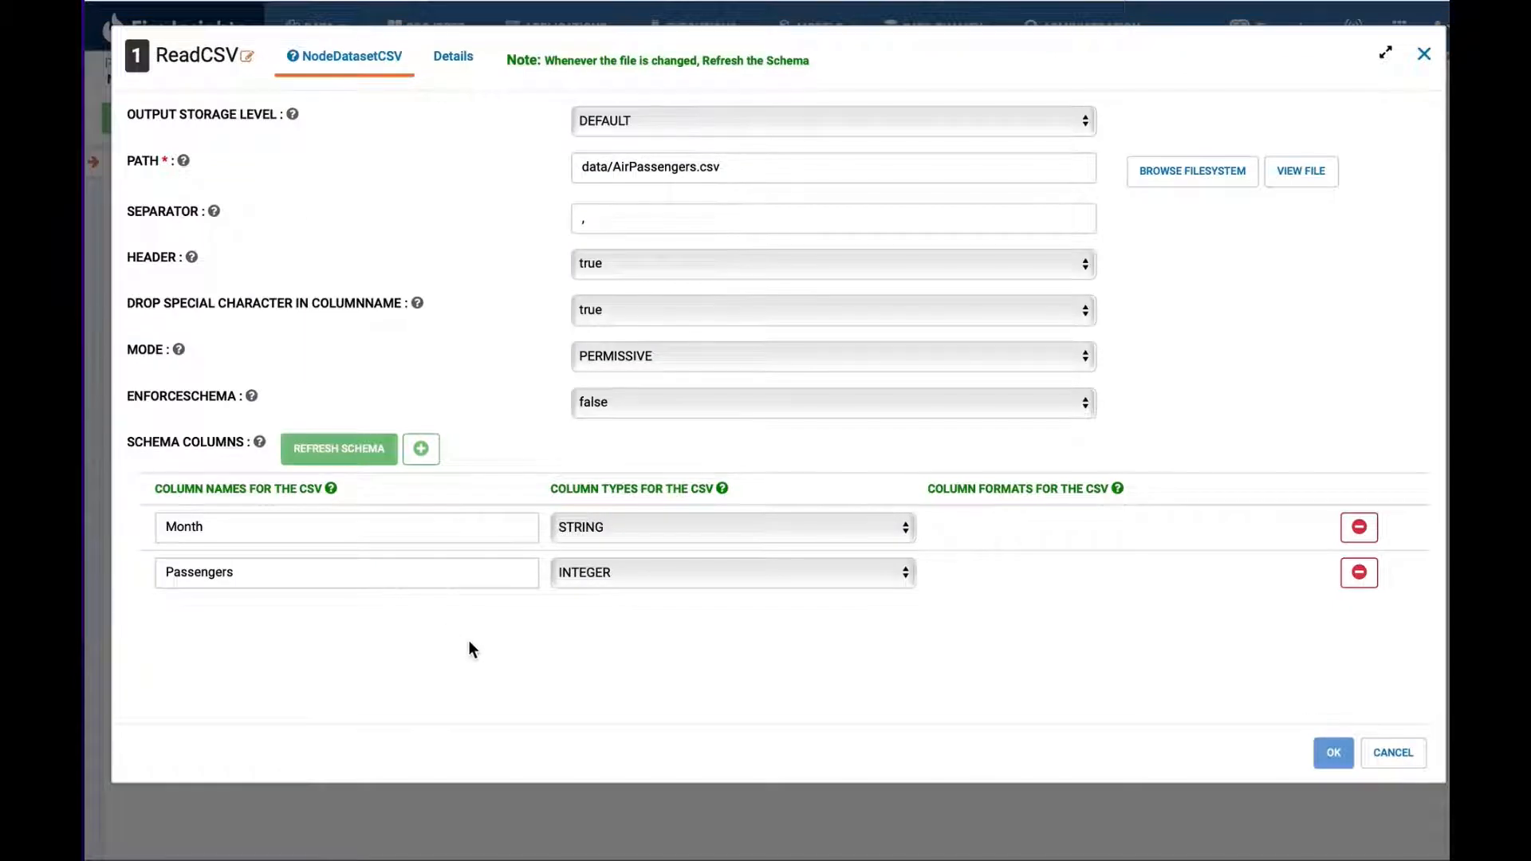
click(1300, 177)
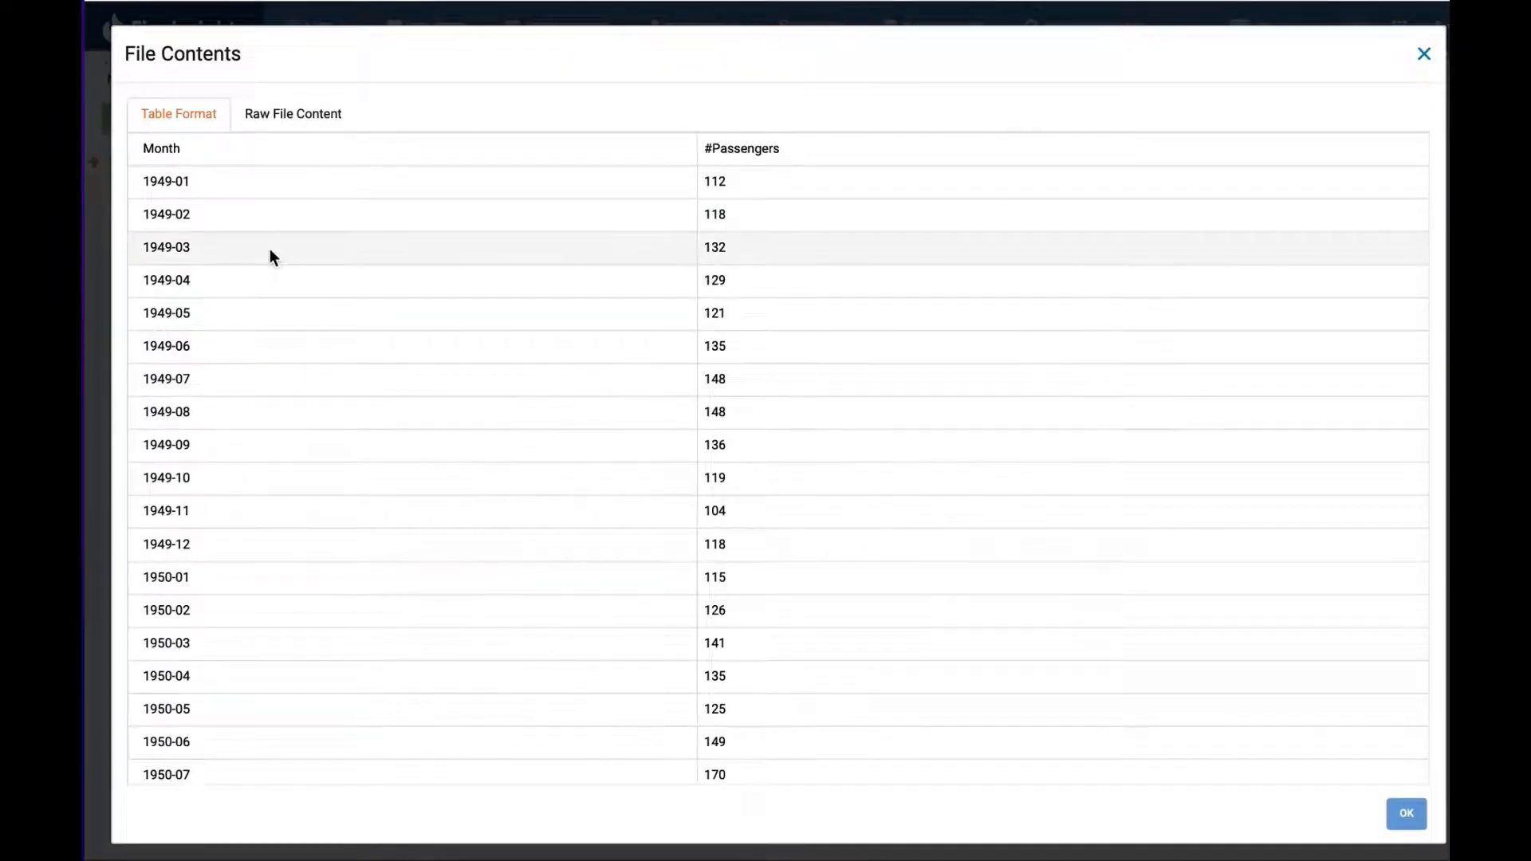
scroll(270, 251, down, 1)
scroll(270, 251, down, 20)
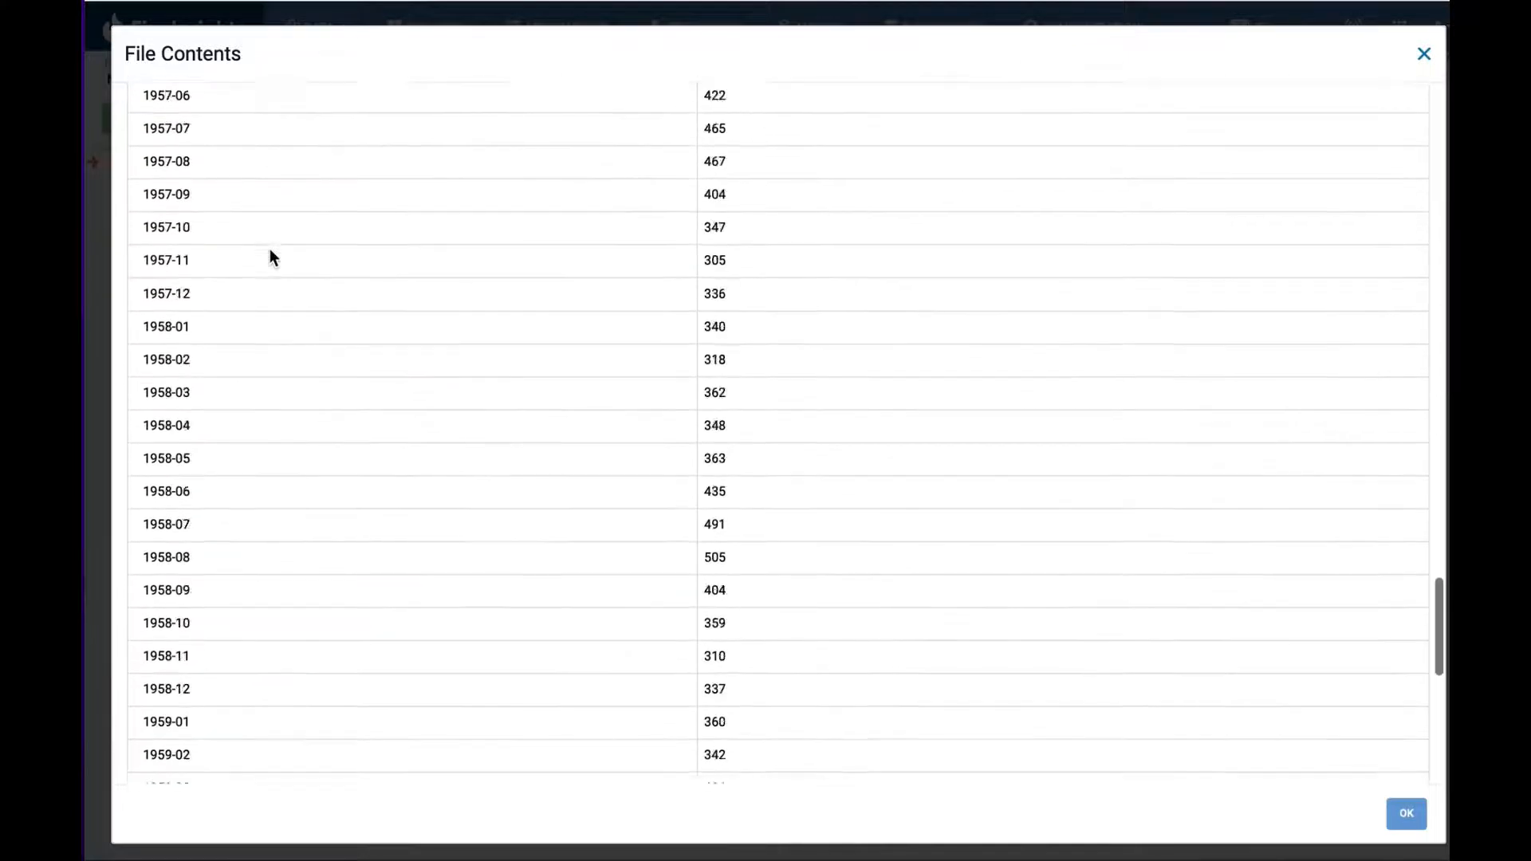
scroll(269, 249, up, 20)
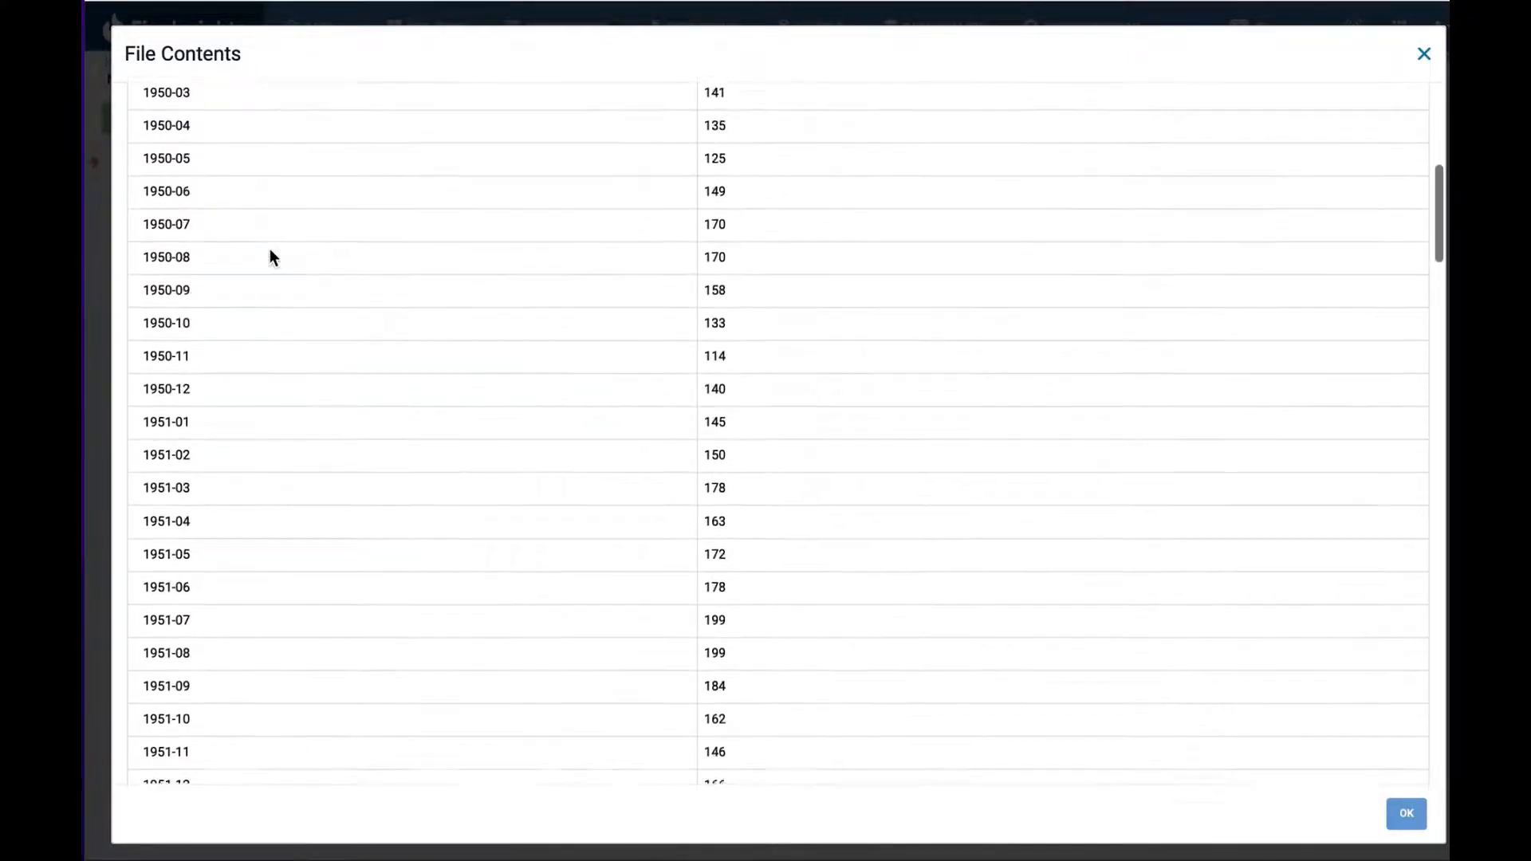
click(1405, 813)
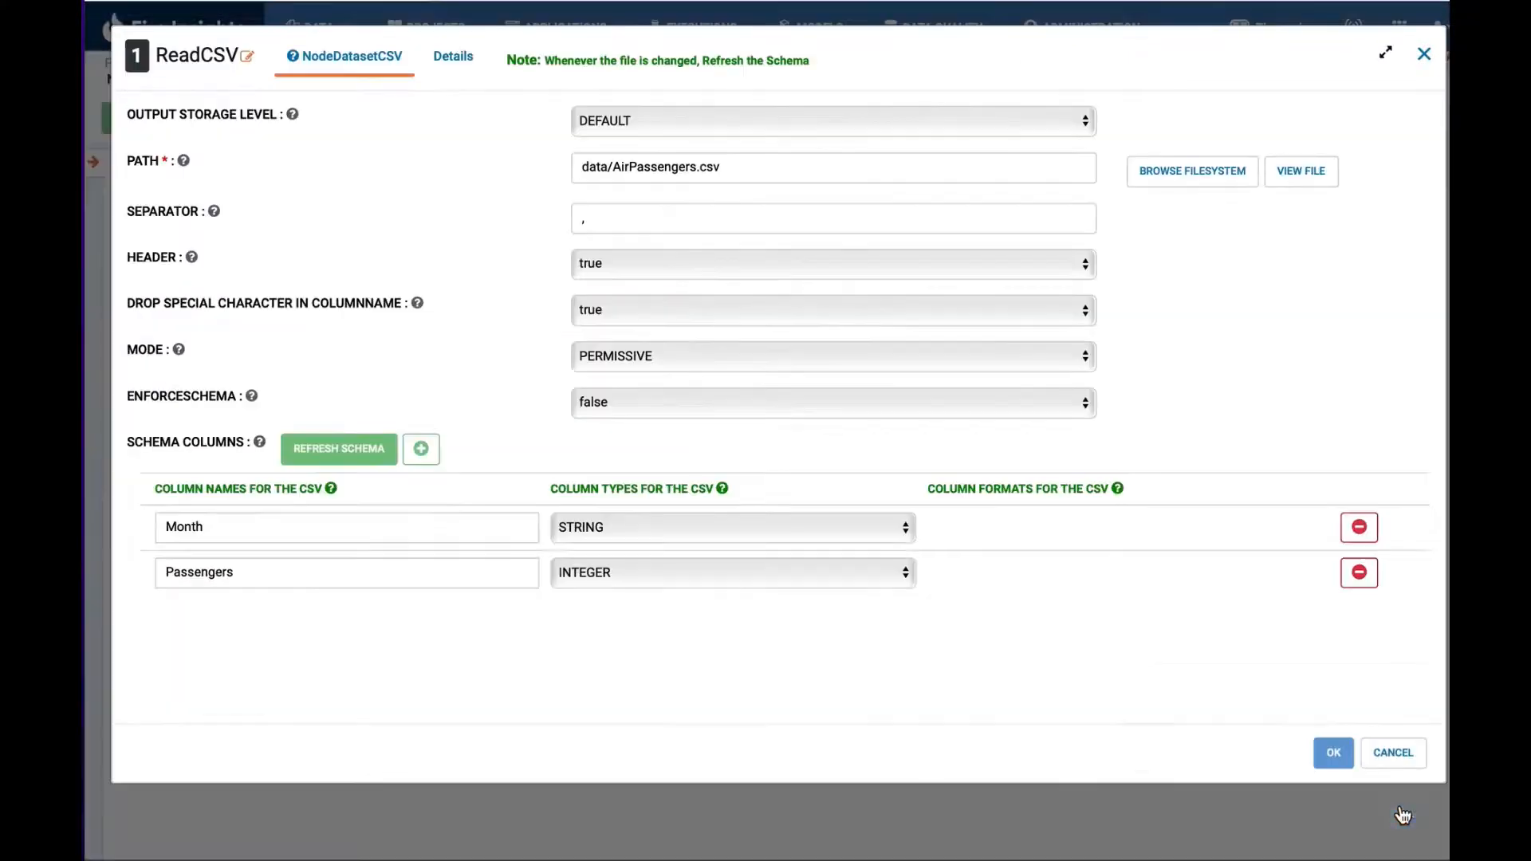
click(1330, 757)
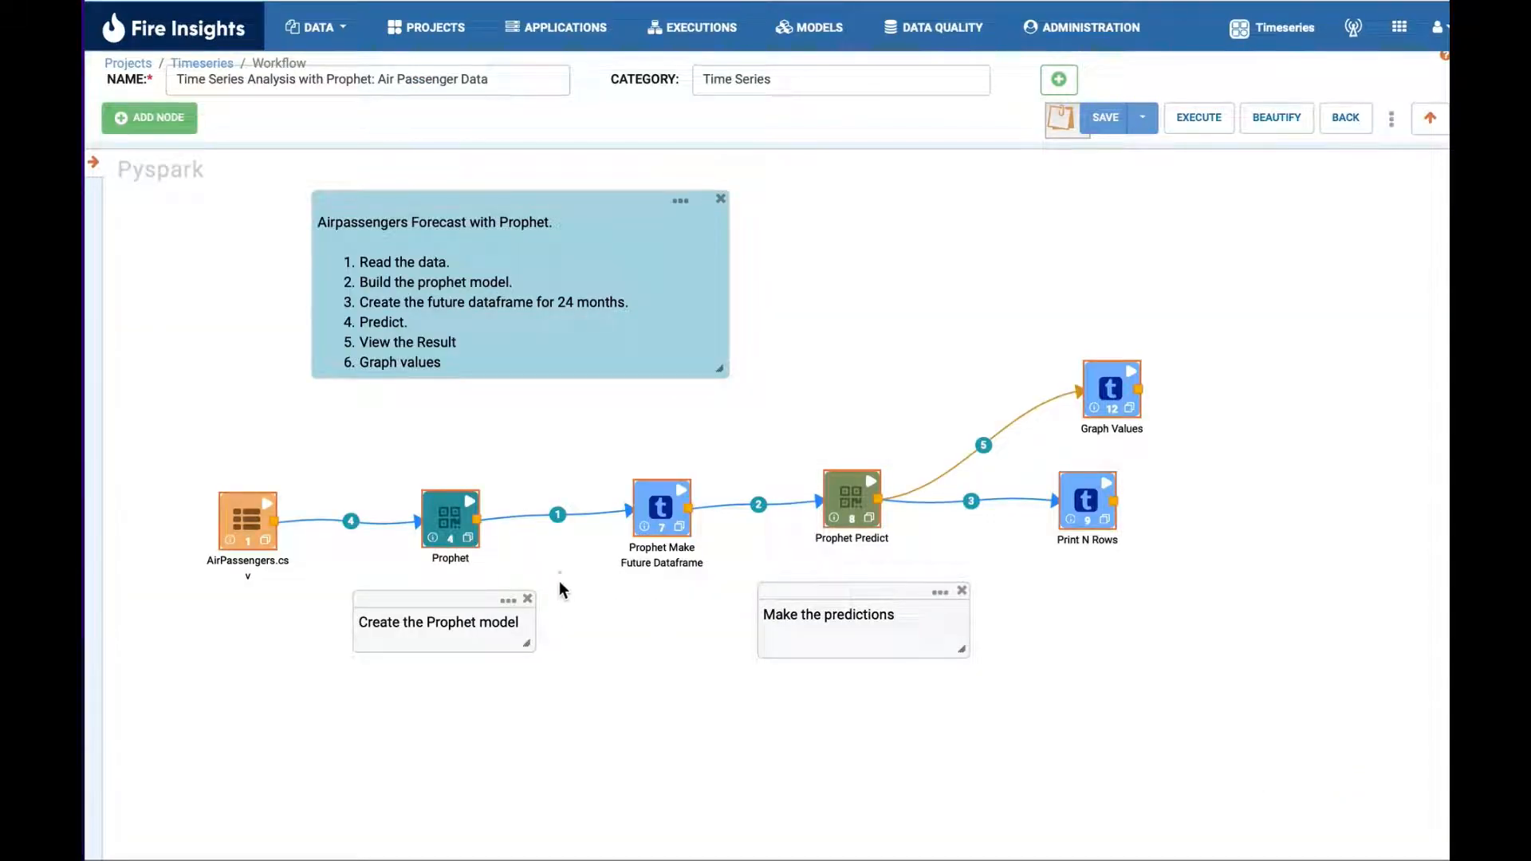
- Review the Prophet node's column, growth, seasonality and changepoint settings, including the Changepoint Range help, and accept them as they are
click(452, 526)
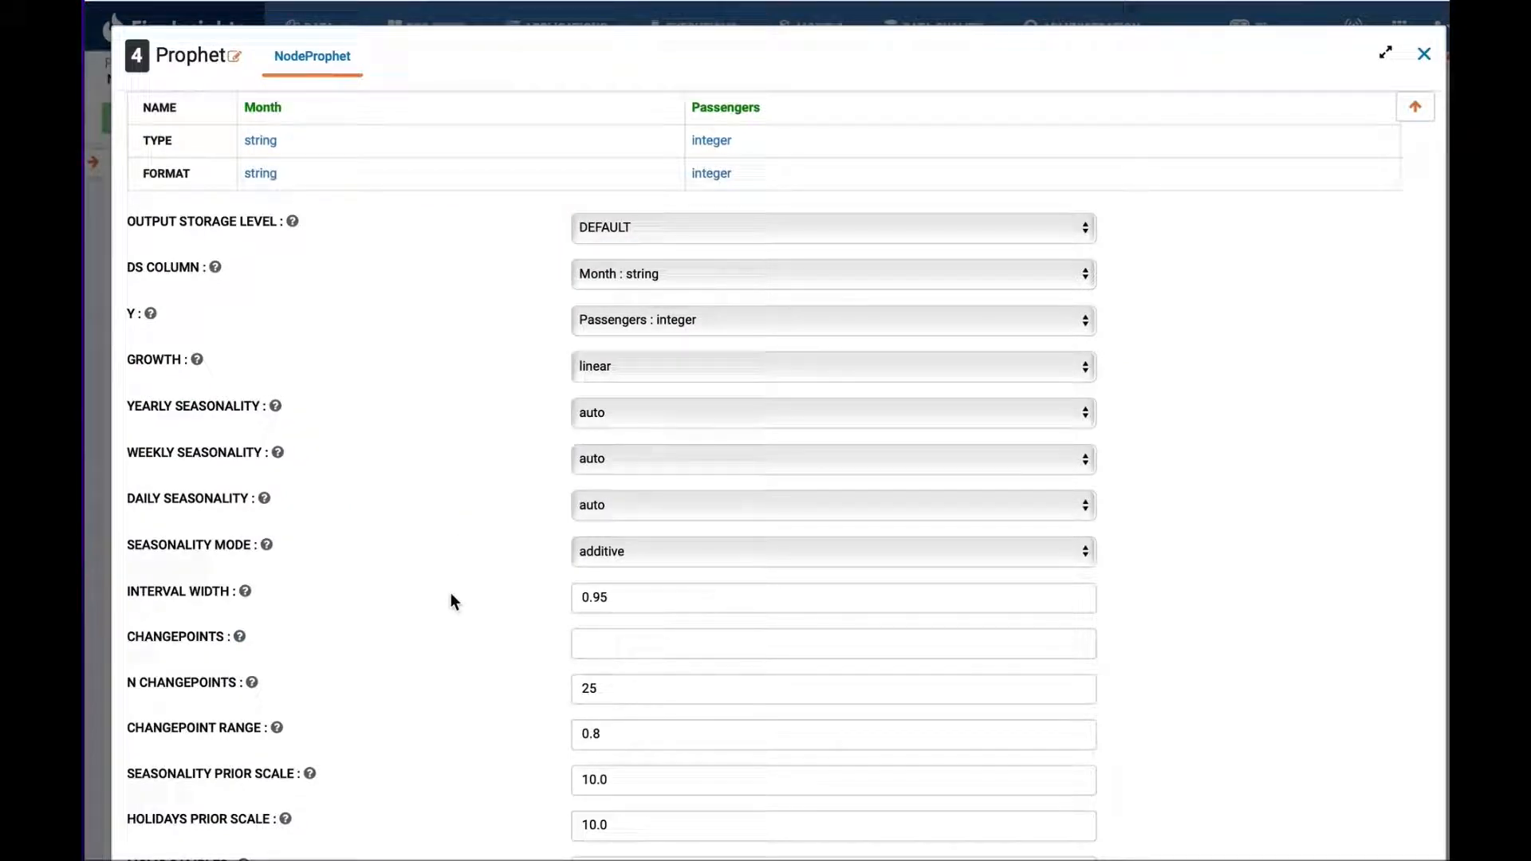
scroll(452, 594, down, 2)
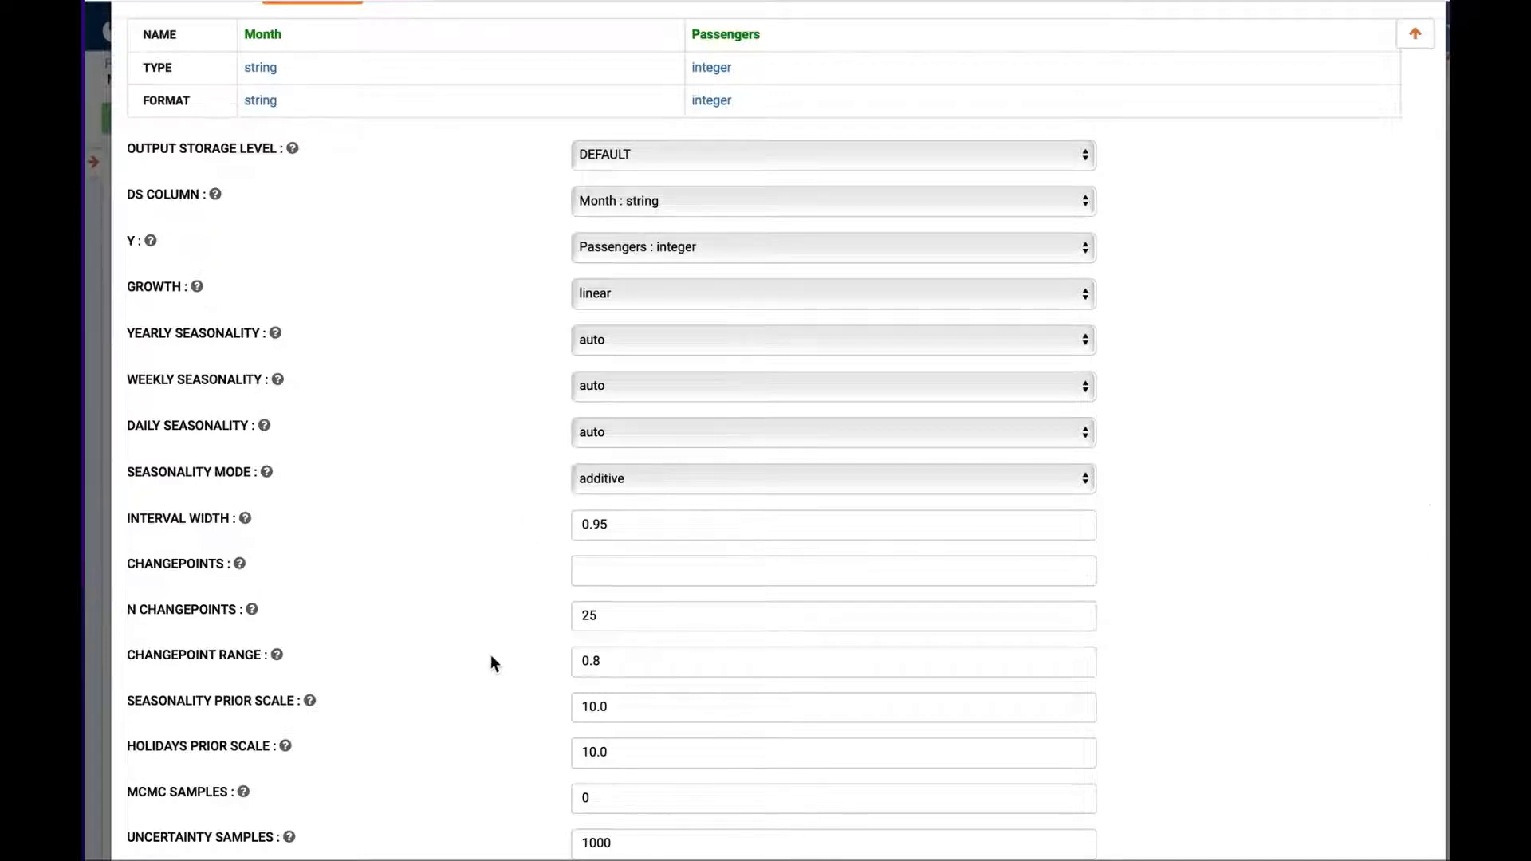
scroll(498, 596, down, 2)
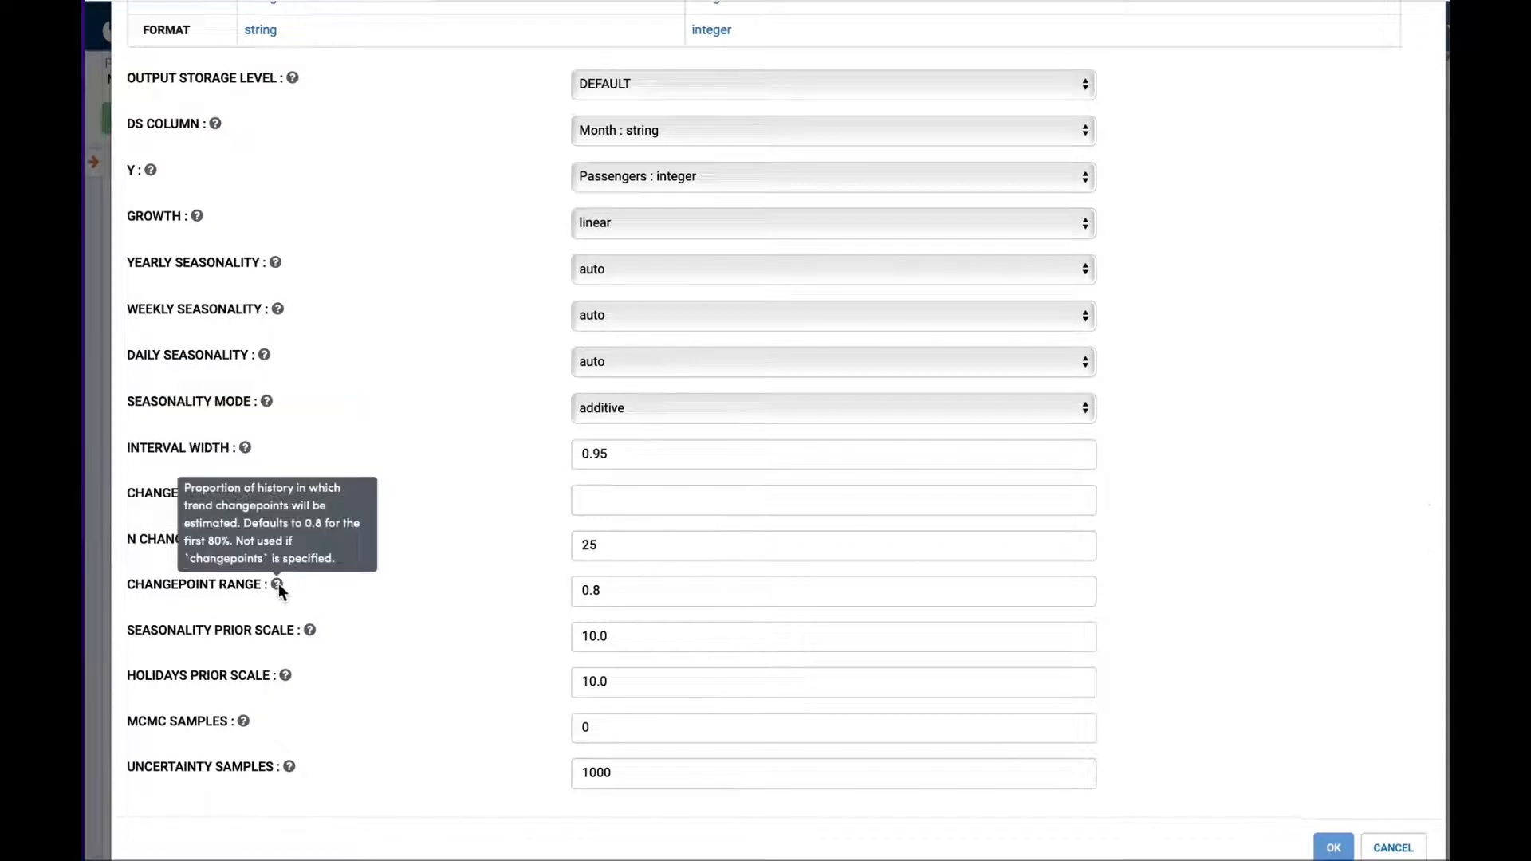
click(1327, 844)
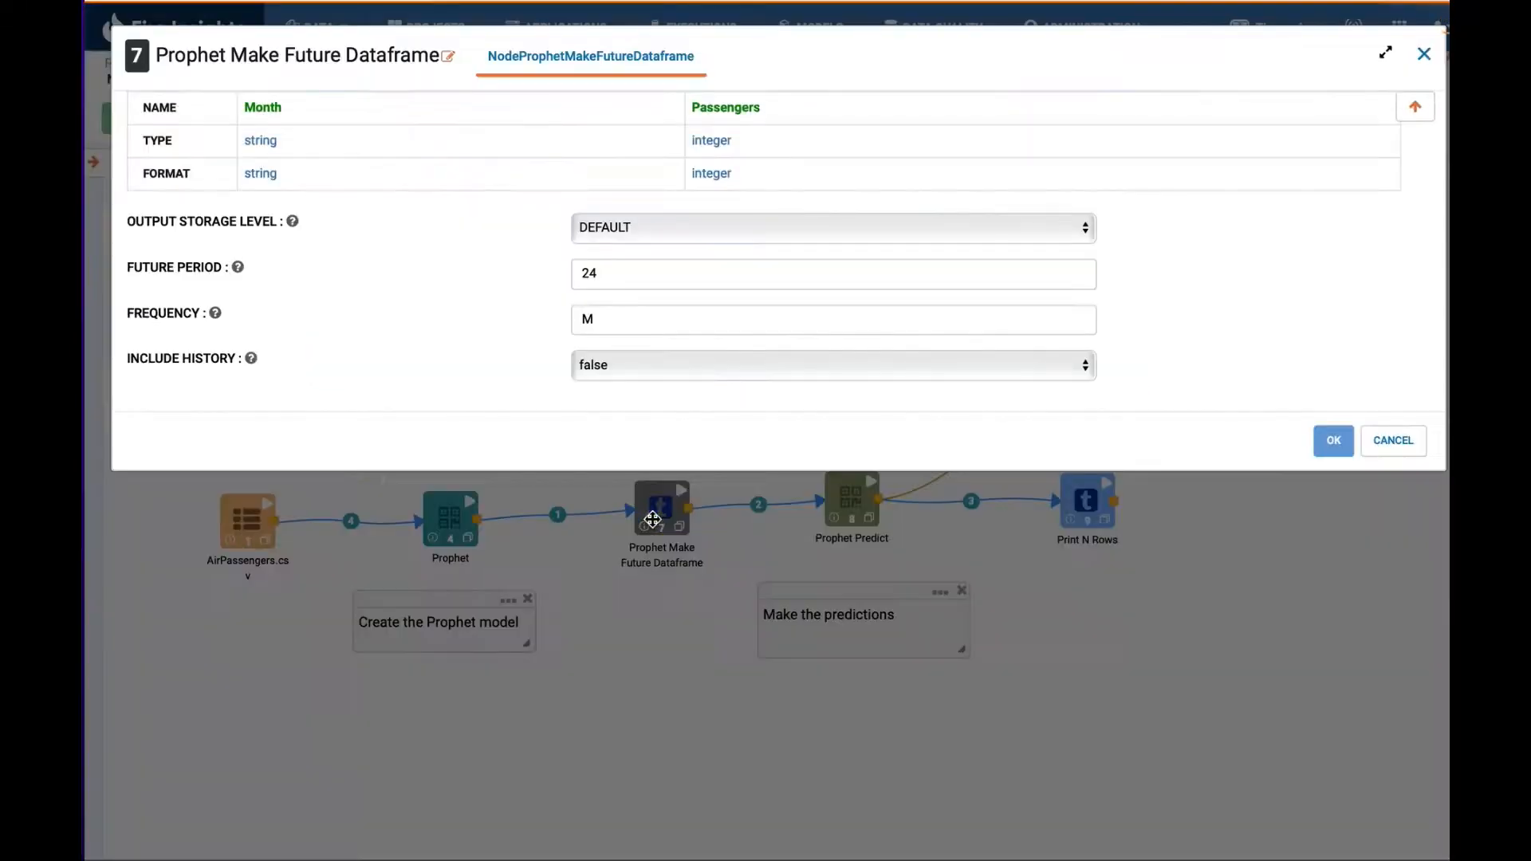
- Review the settings of the Prophet Make Future Dataframe and Prophet Predict nodes, and accept both without changes
double_click(653, 520)
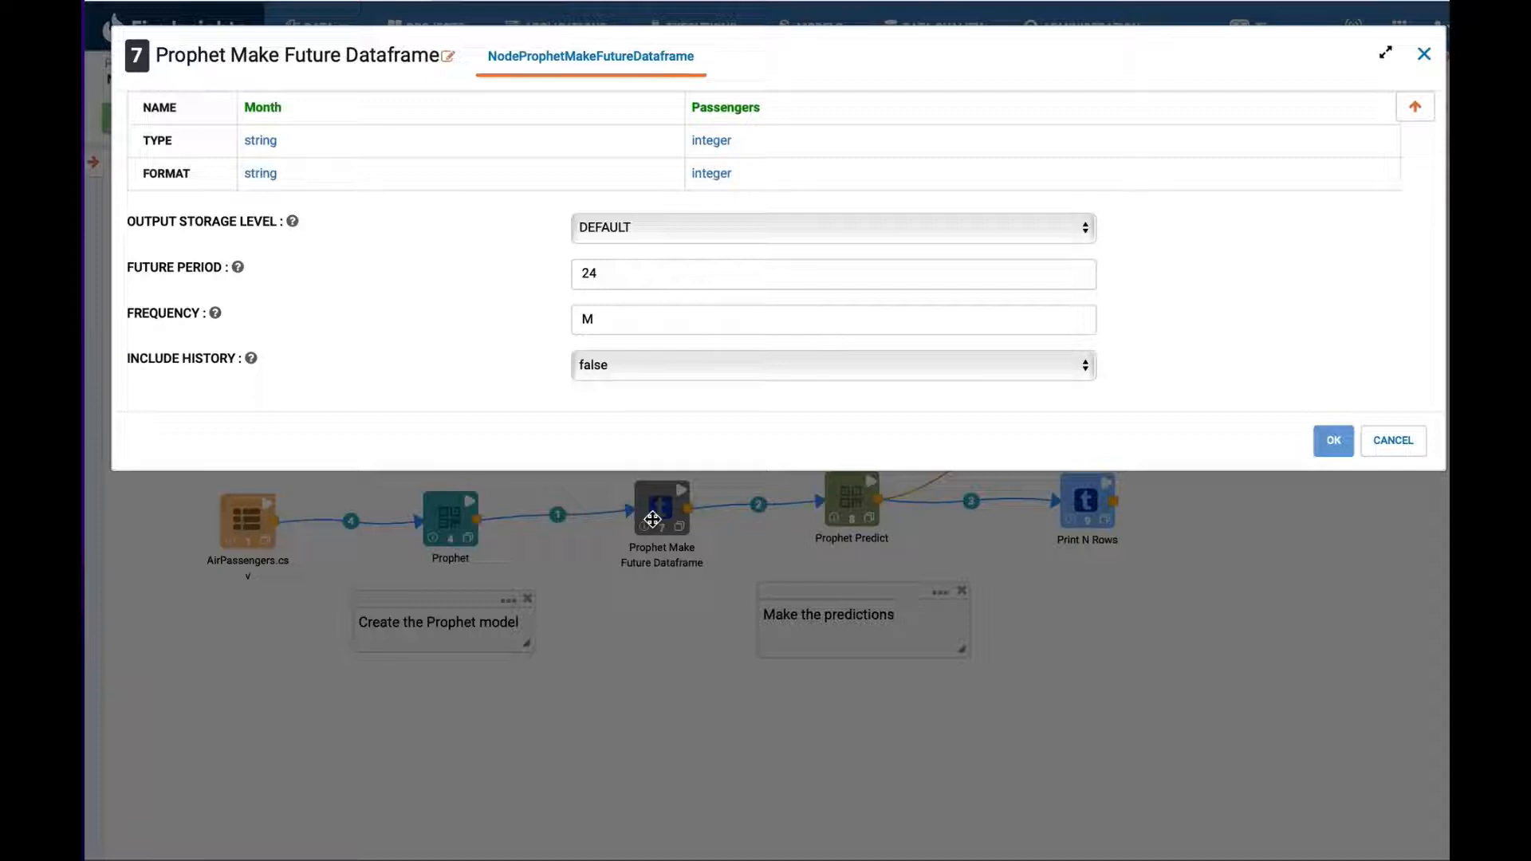
mouse_move(239, 271)
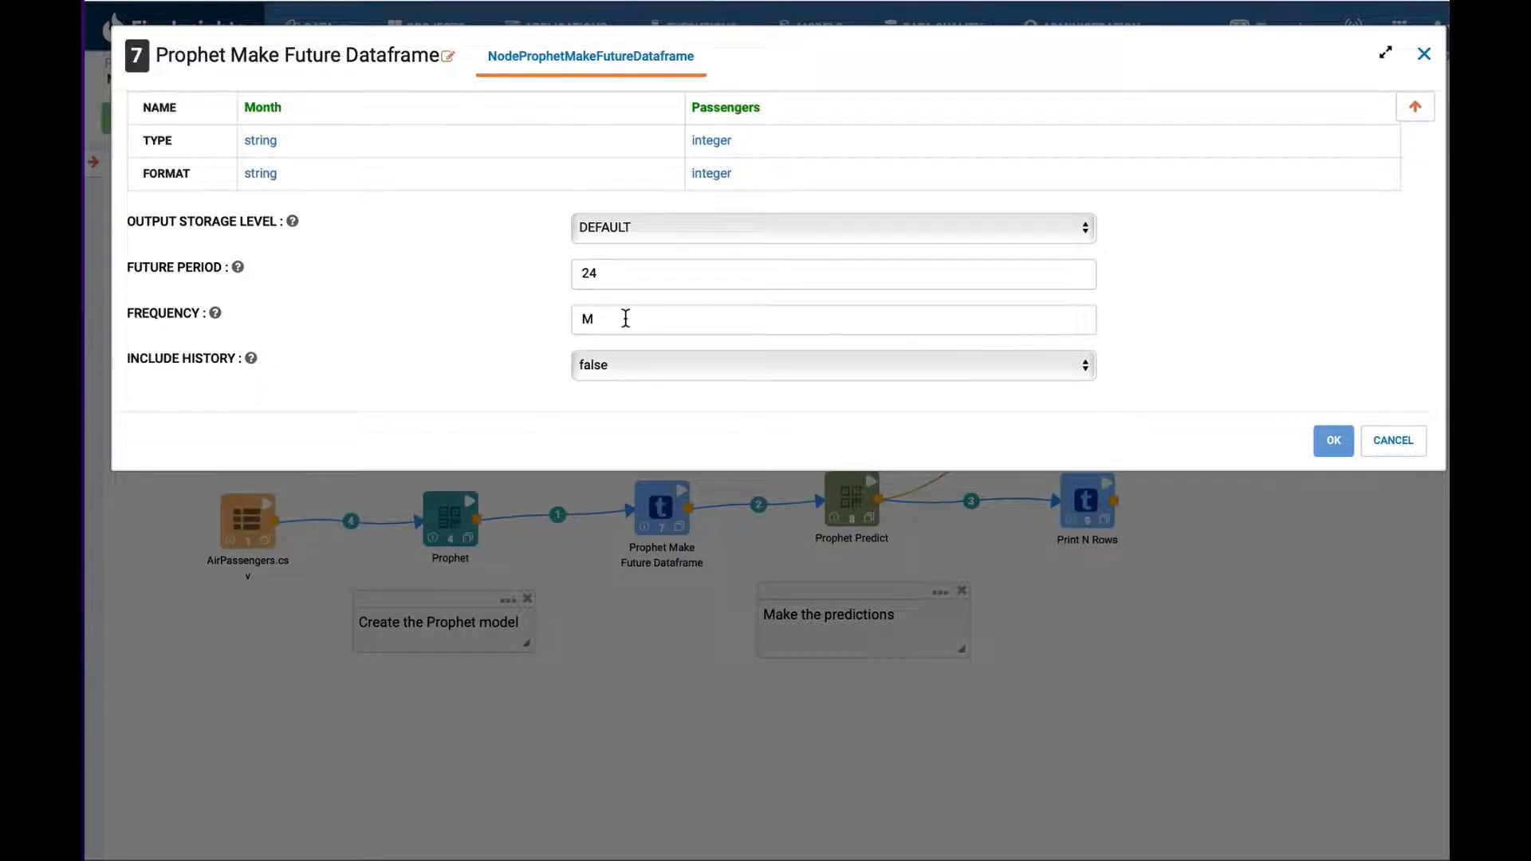
click(1327, 441)
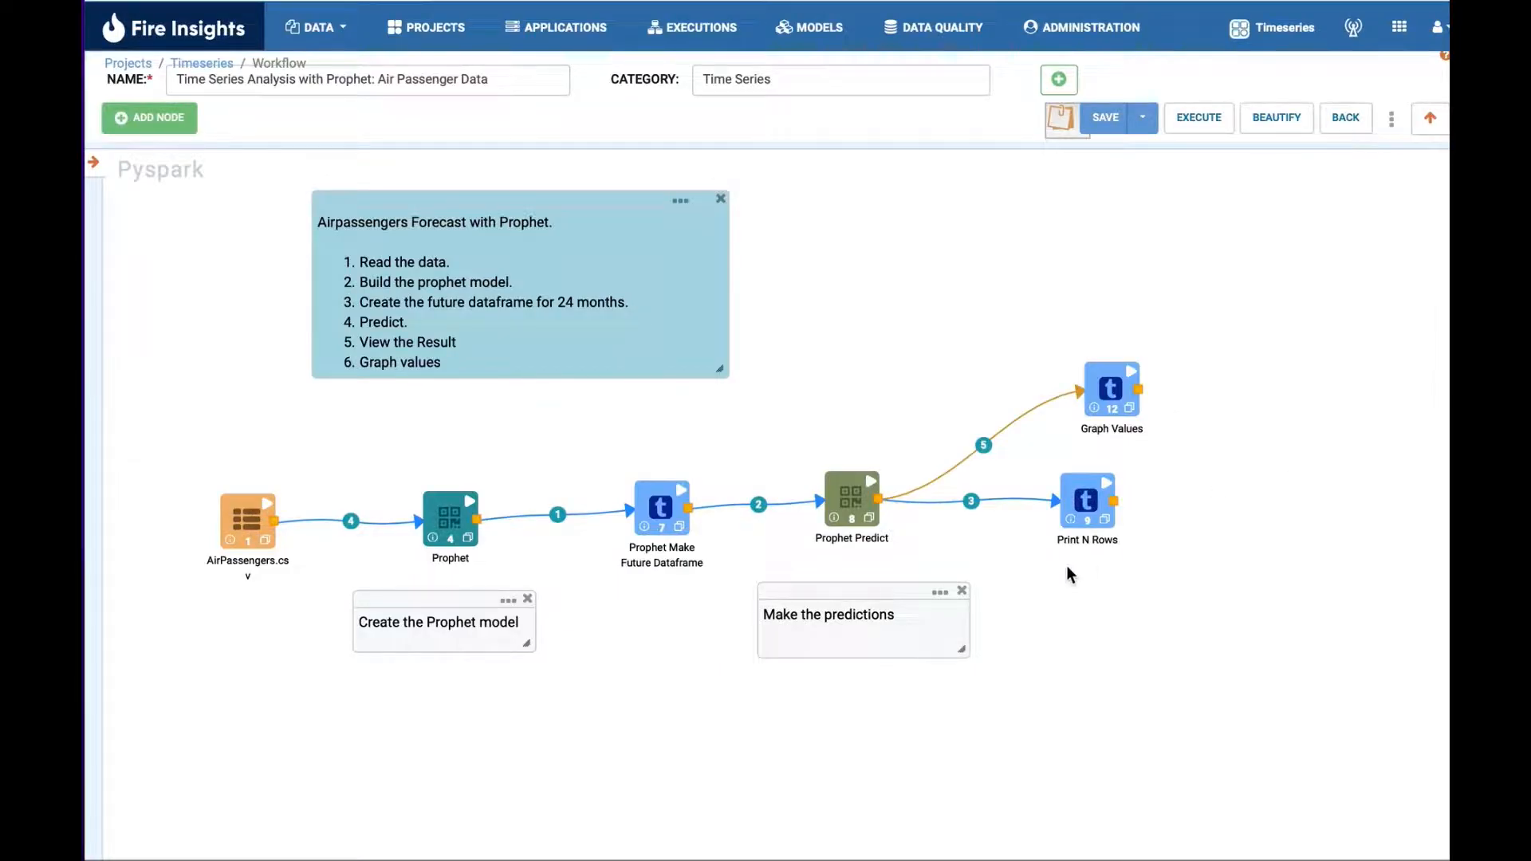
click(862, 517)
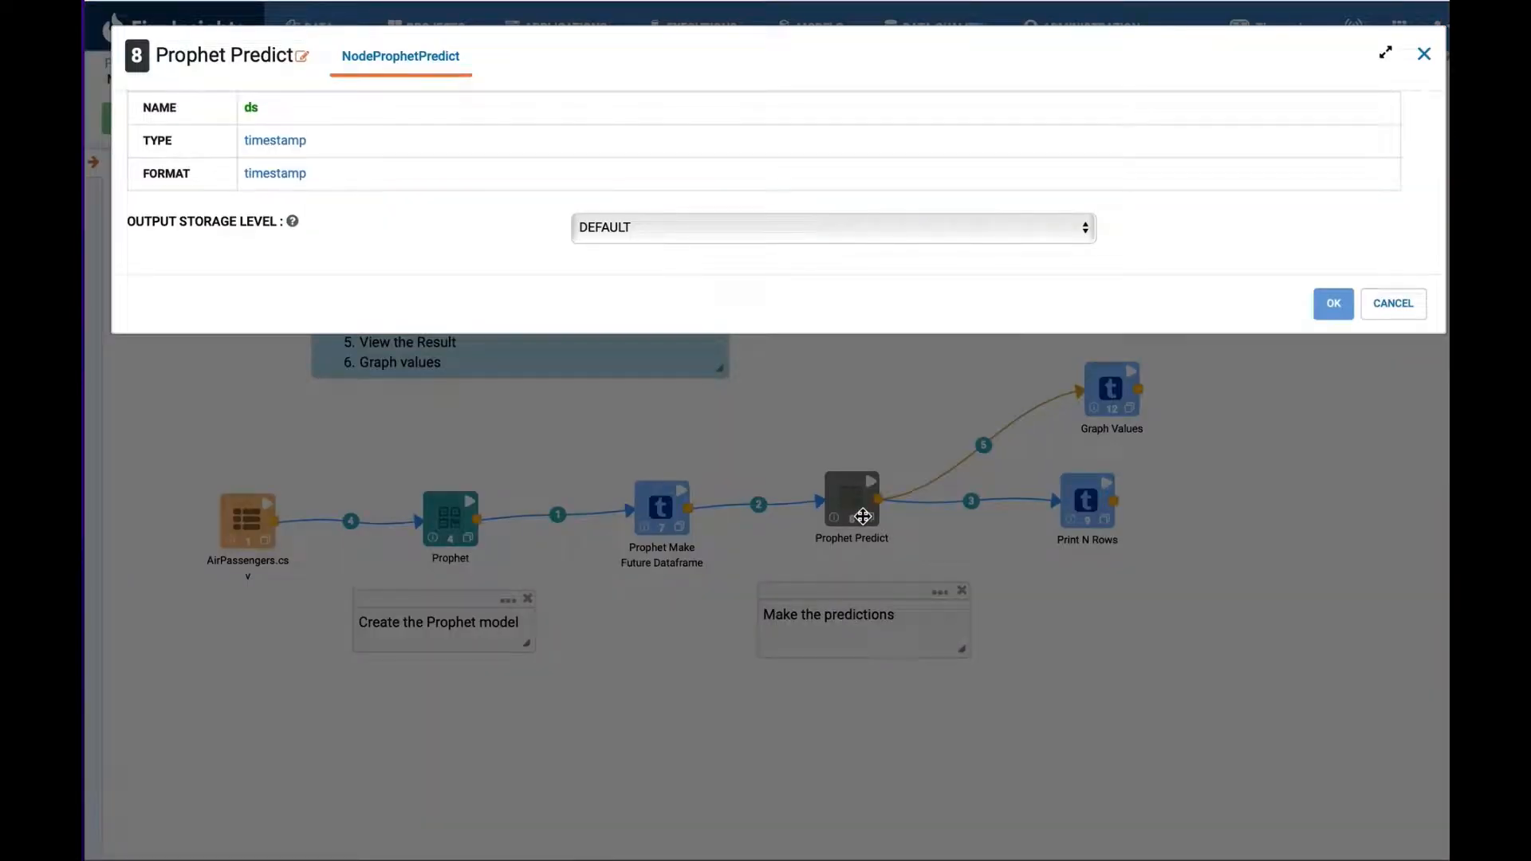
click(1340, 305)
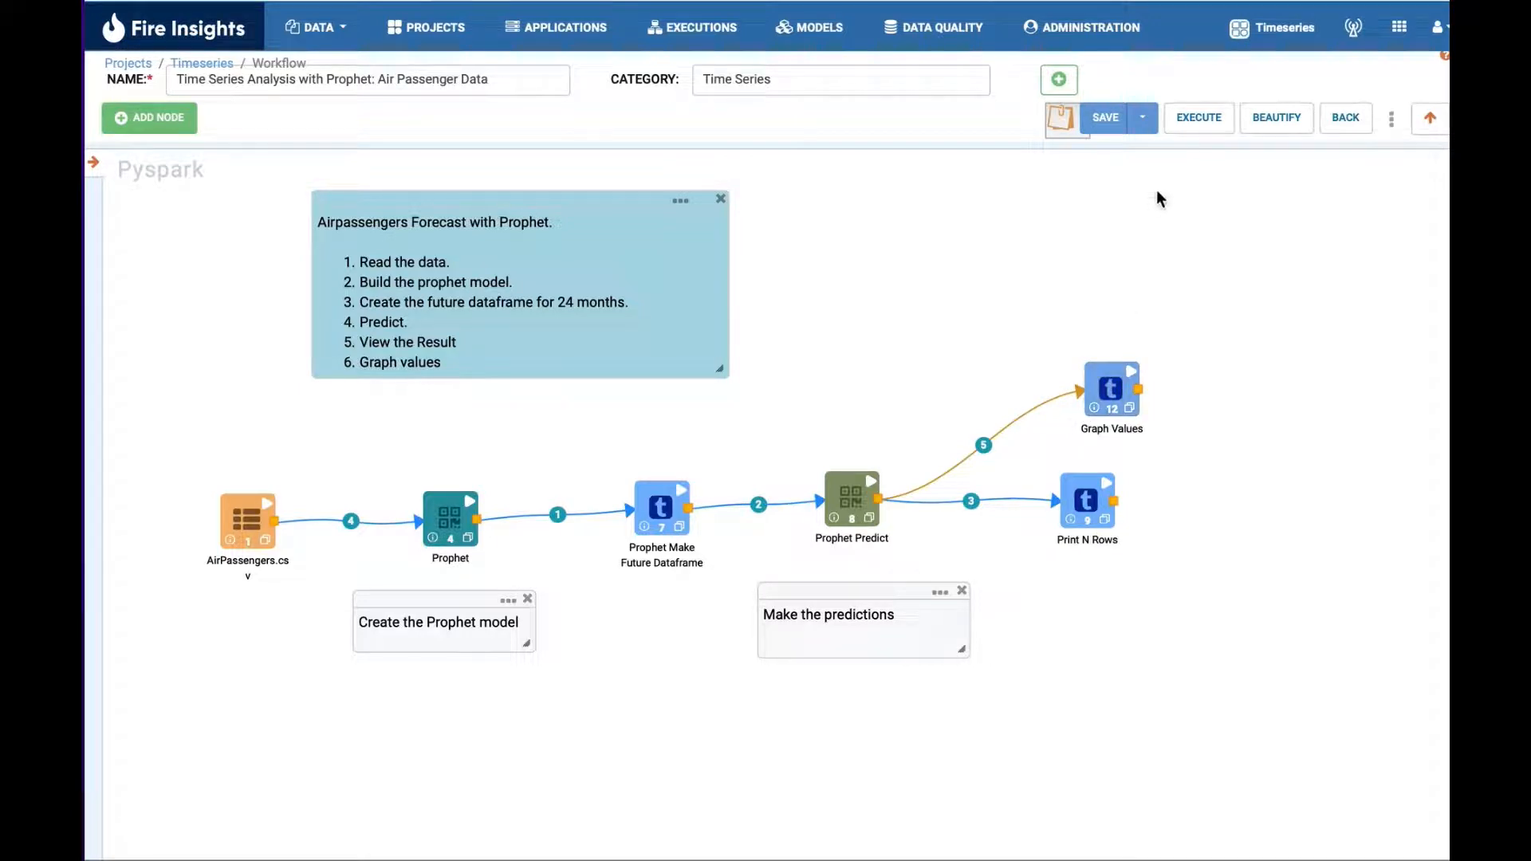
- Save the air passenger forecast workflow and execute it with the default run settings
click(1195, 127)
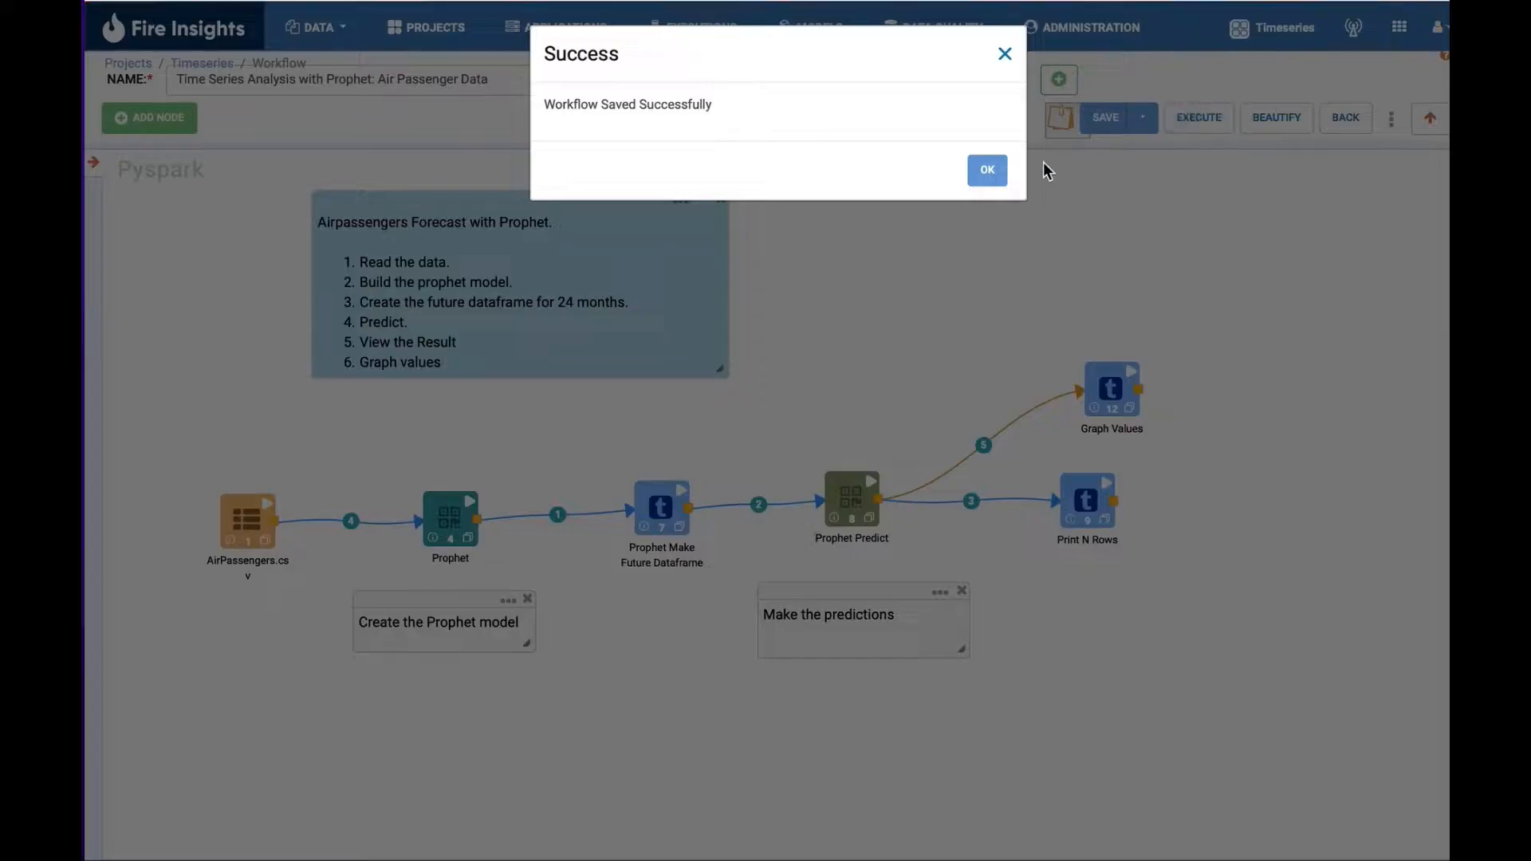
click(987, 169)
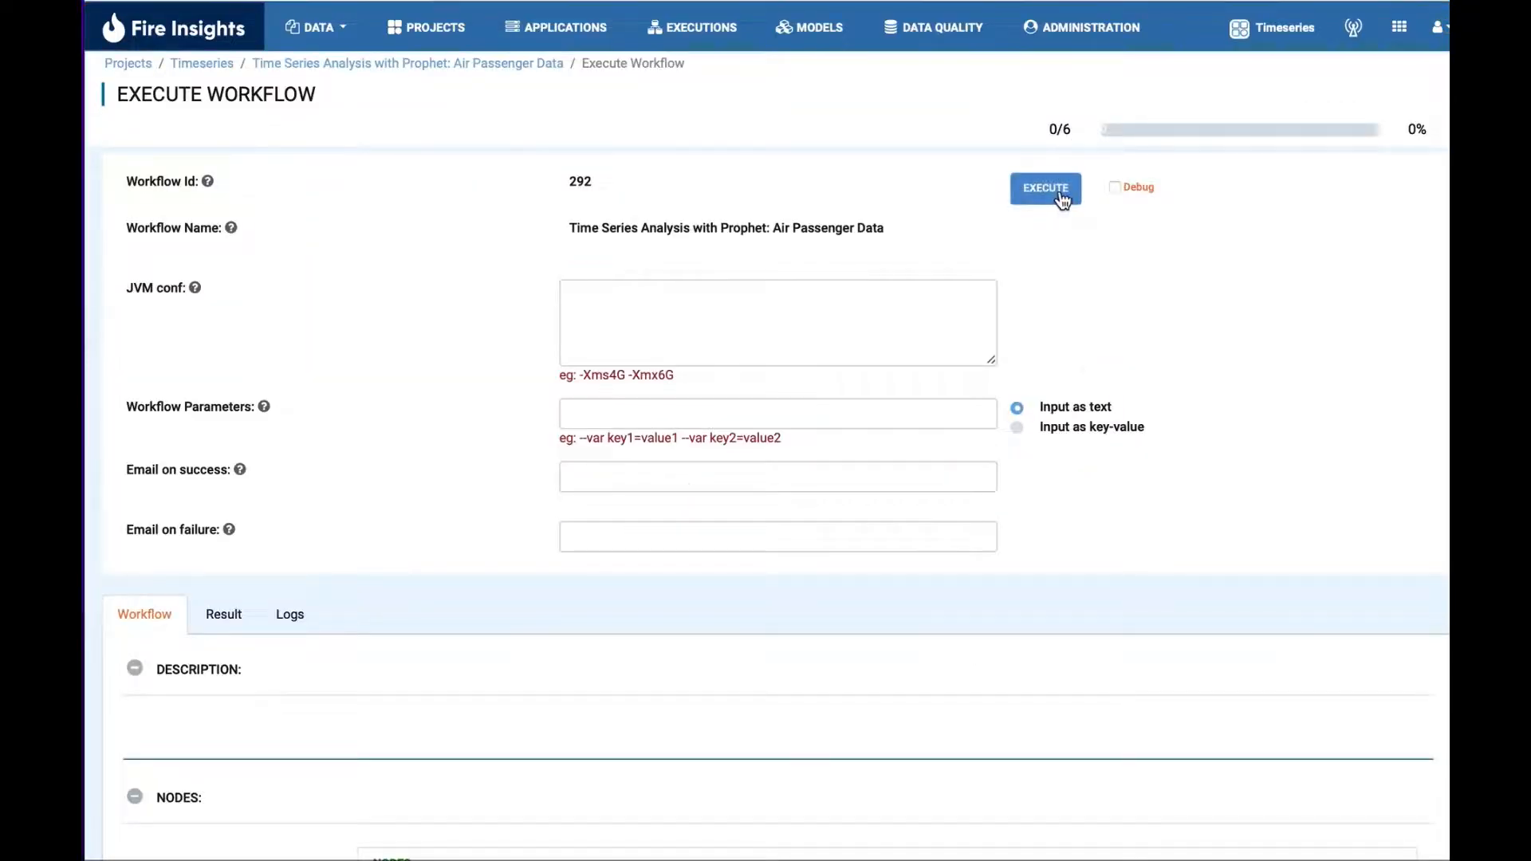
click(1046, 189)
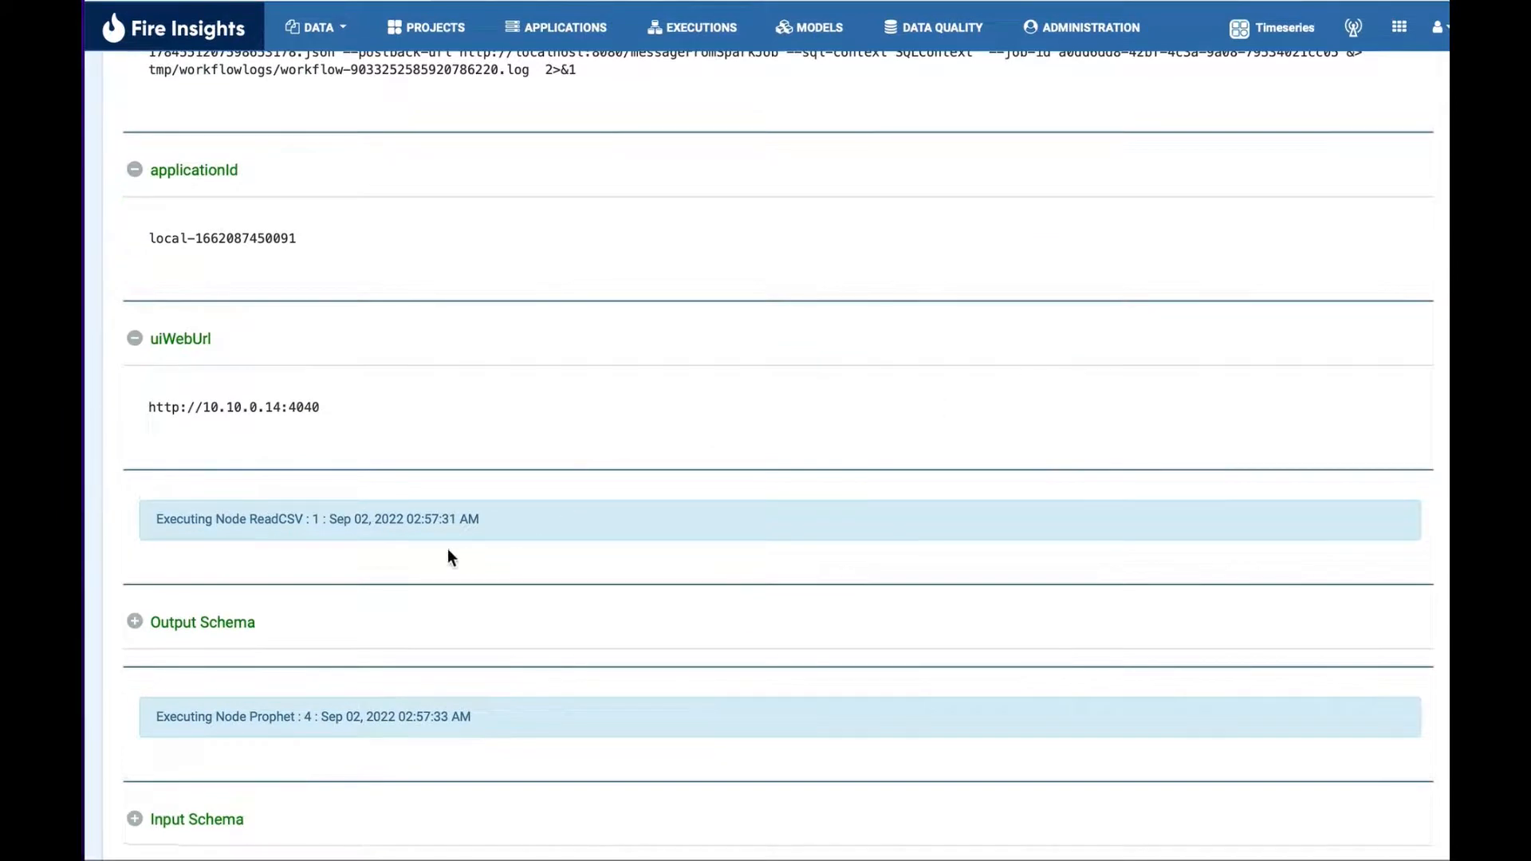
- Expand the ReadCSV node's output schema in the execution results and examine the entries of the executed Prophet nodes
double_click(281, 524)
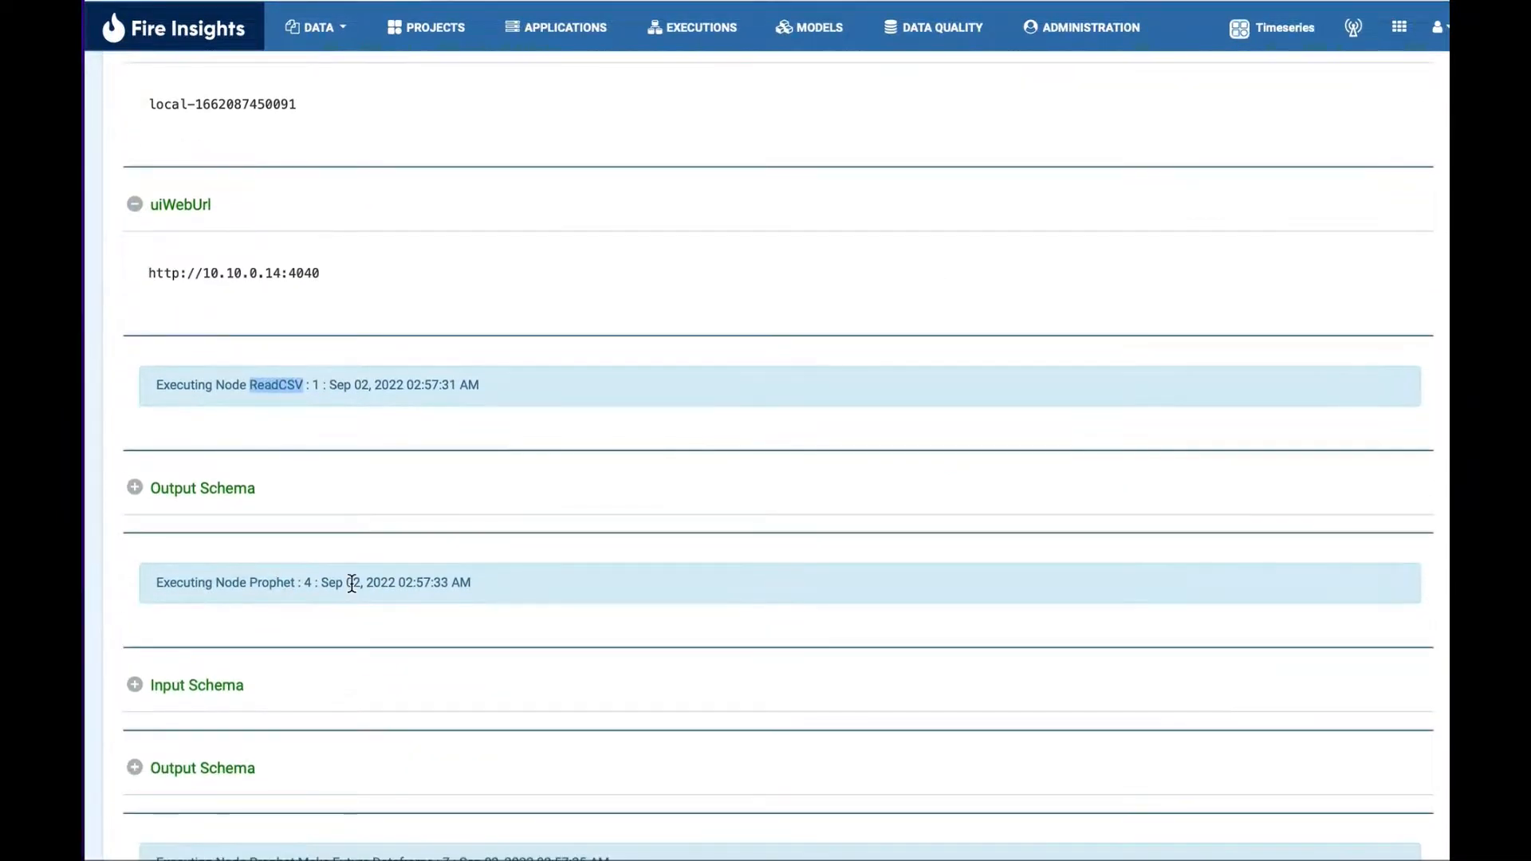
click(135, 426)
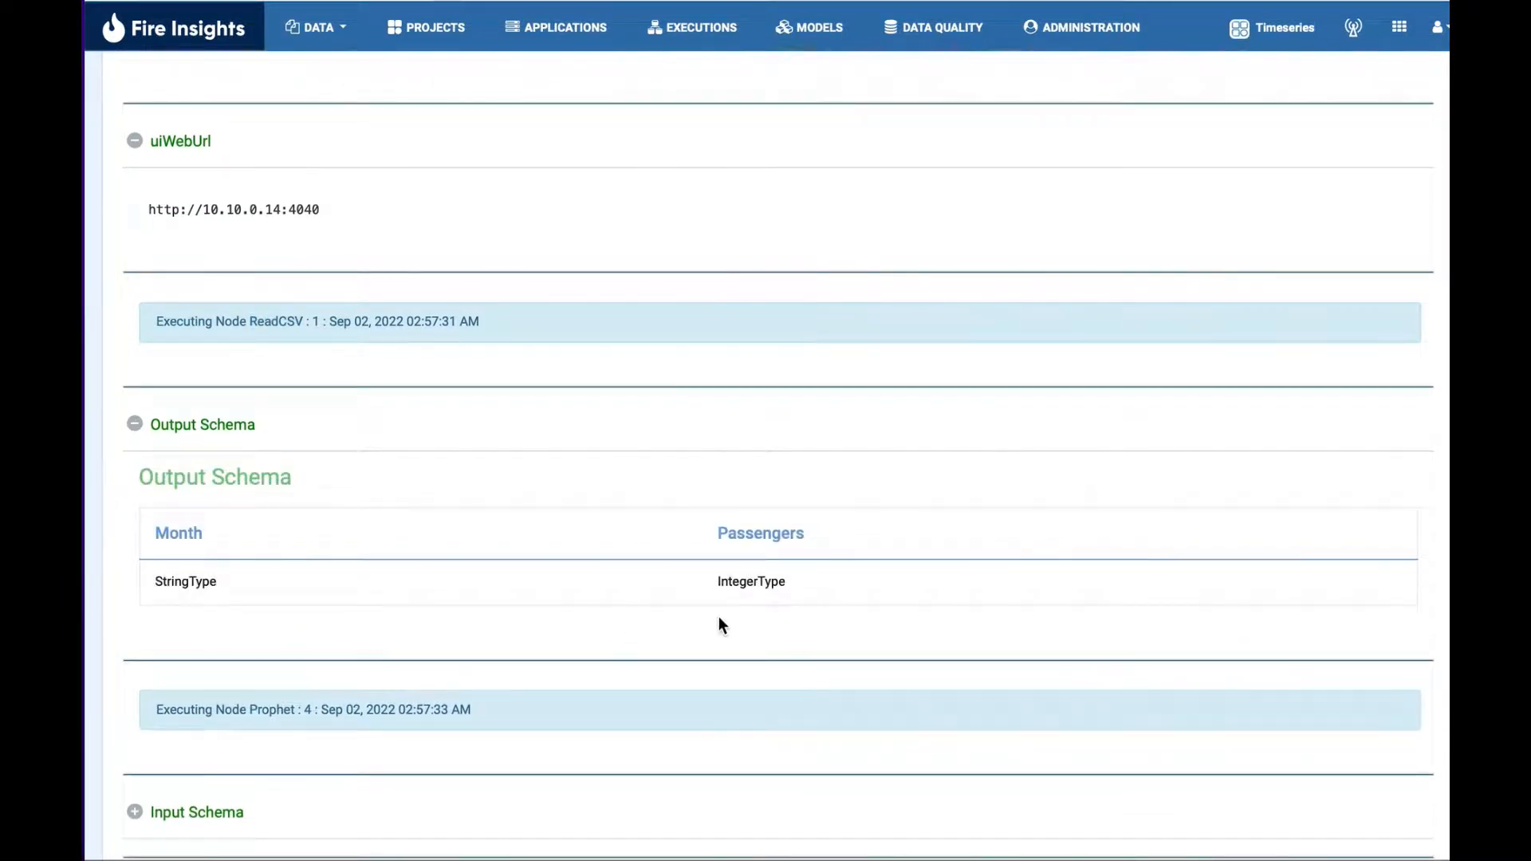
scroll(720, 616, up, 1)
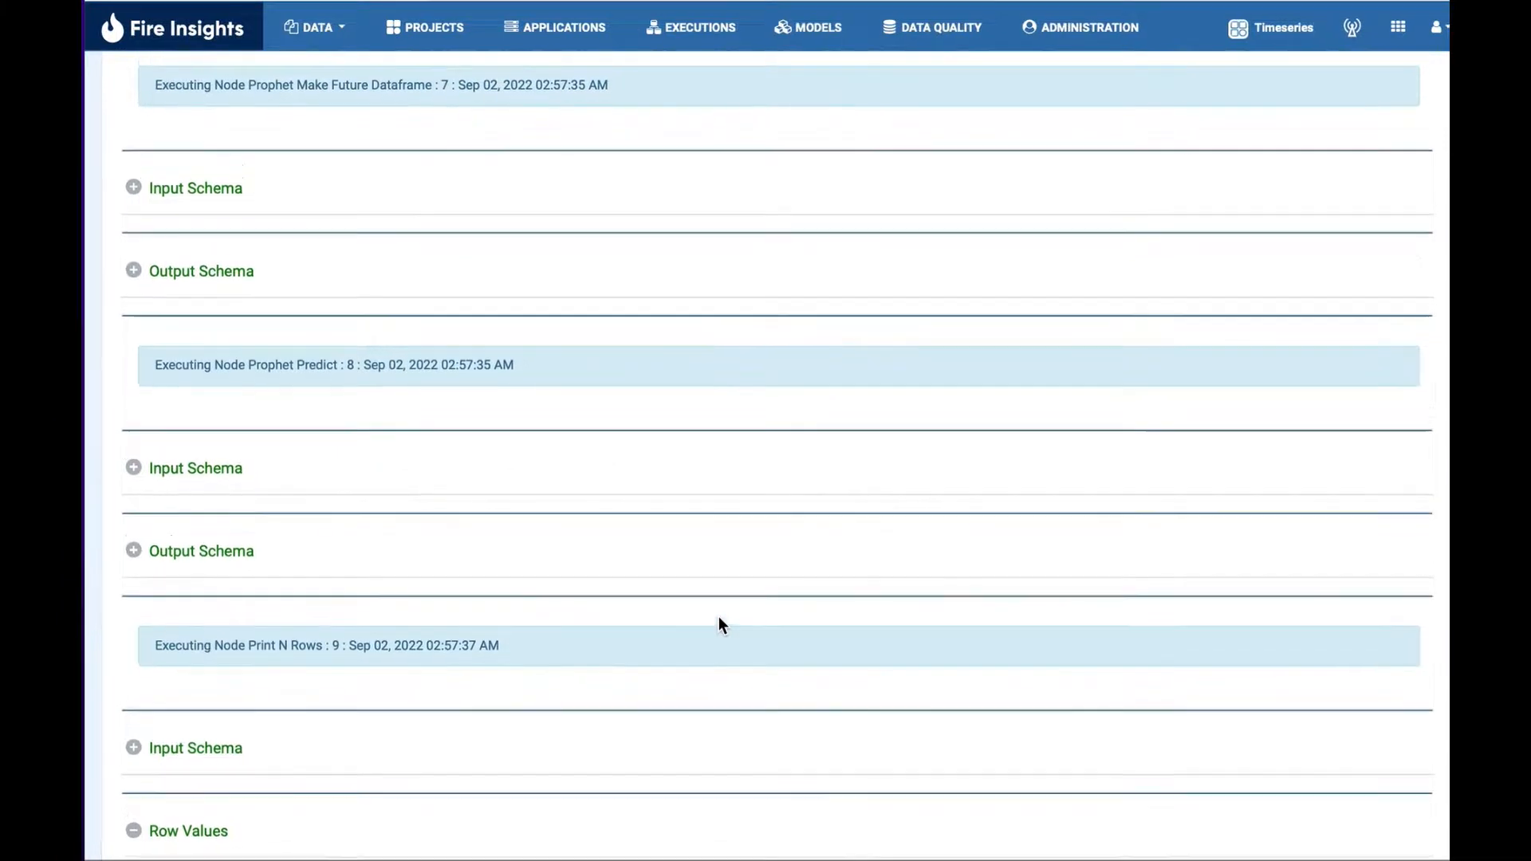
scroll(719, 615, up, 2)
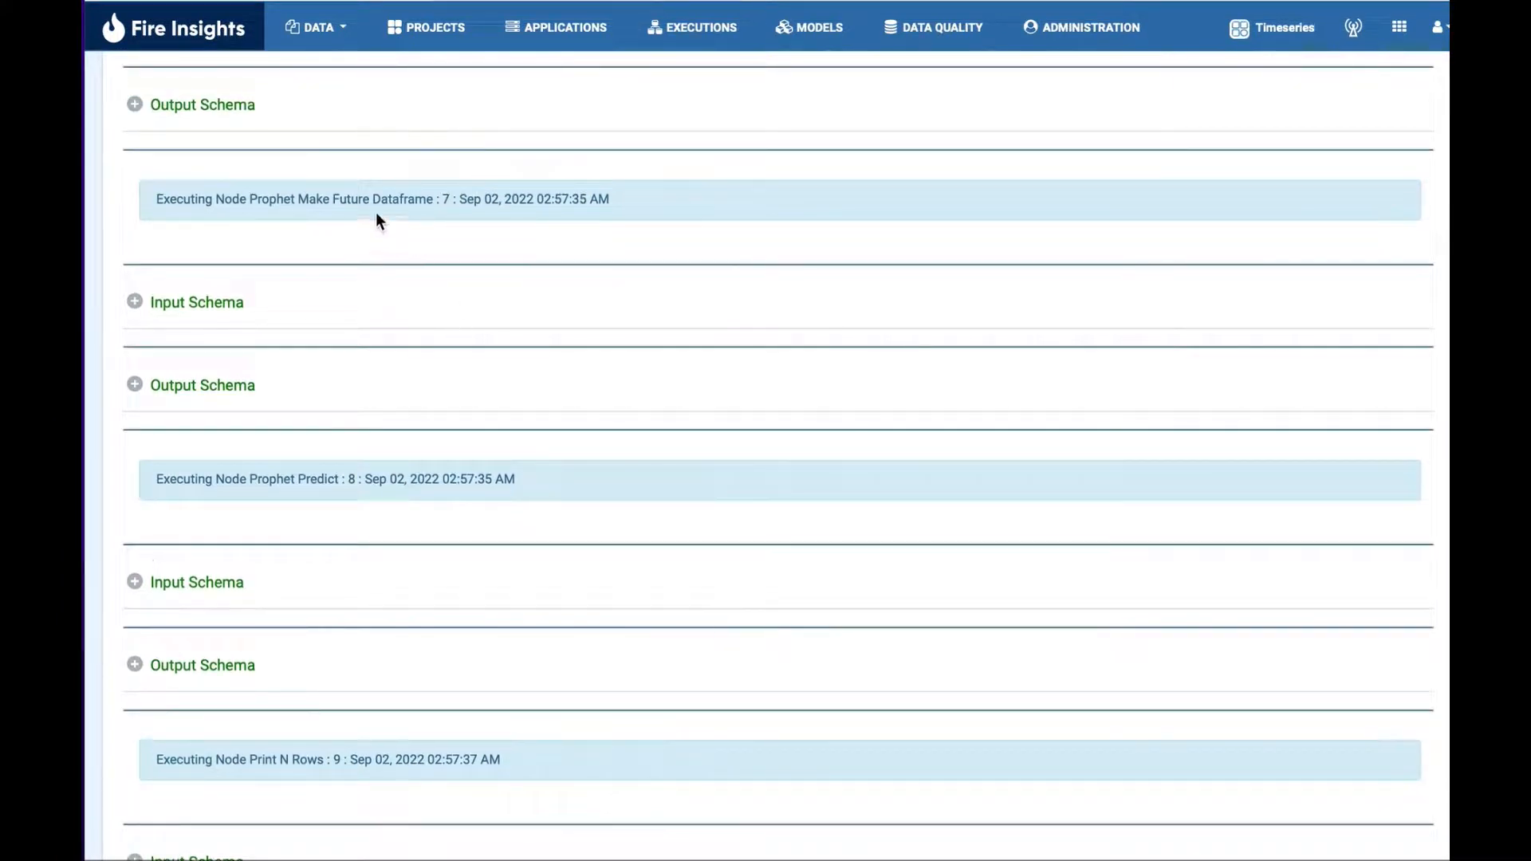
scroll(420, 204, up, 3)
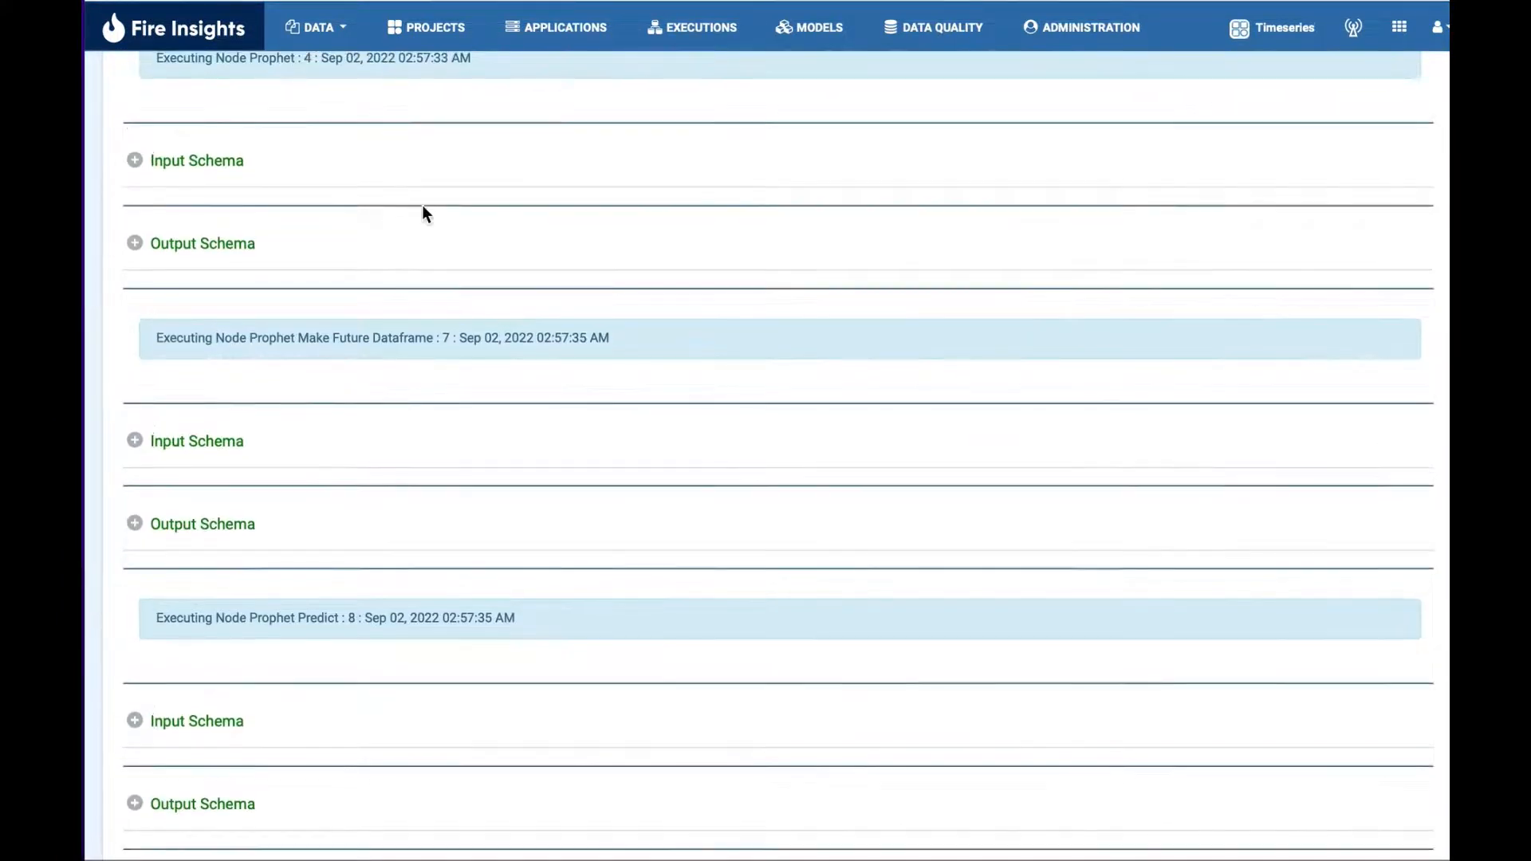
scroll(422, 206, down, 4)
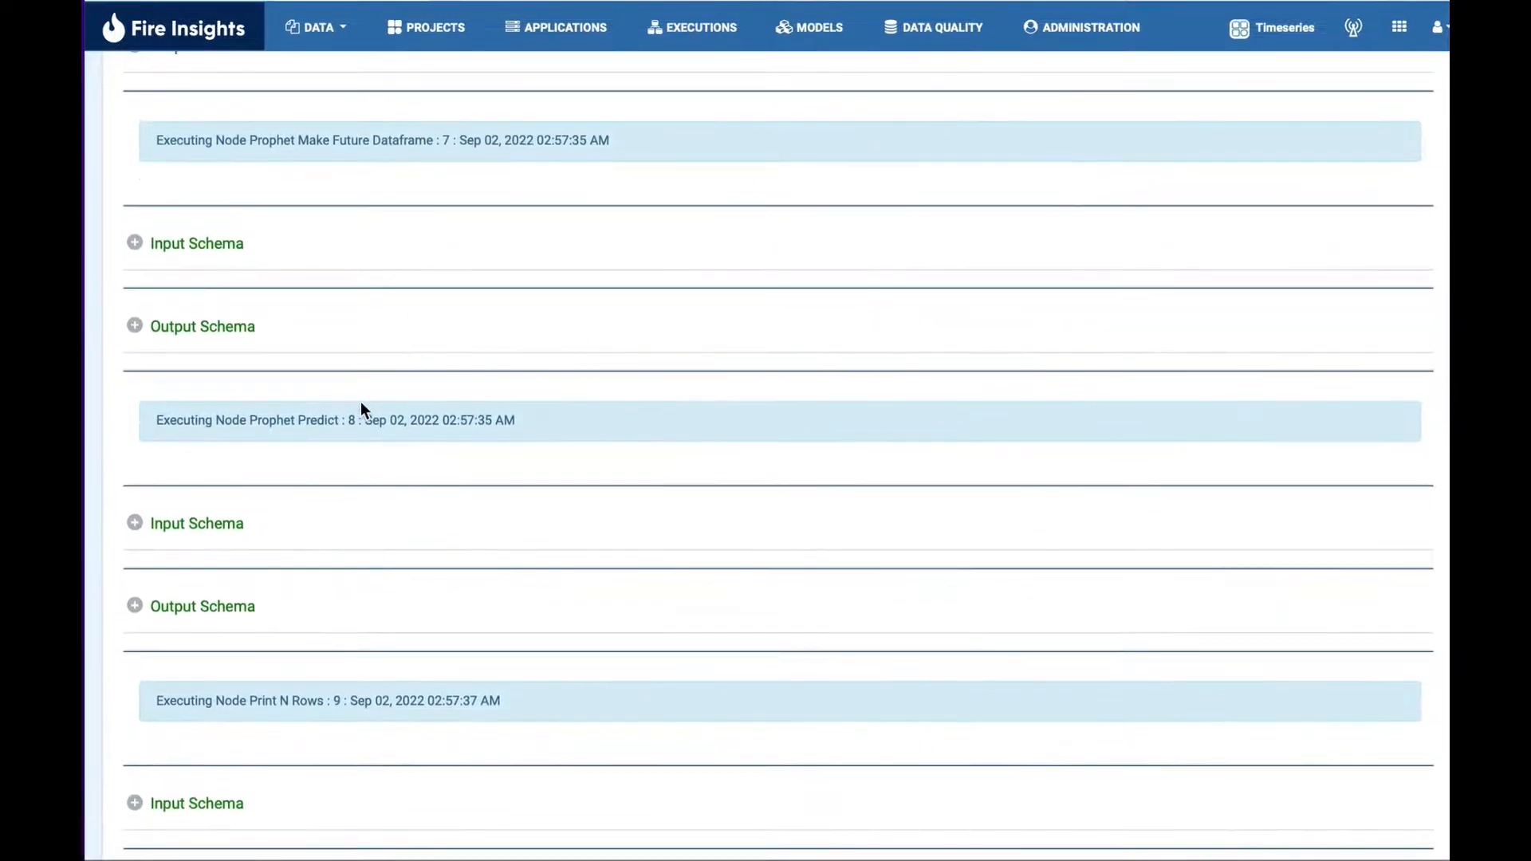
scroll(331, 420, down, 3)
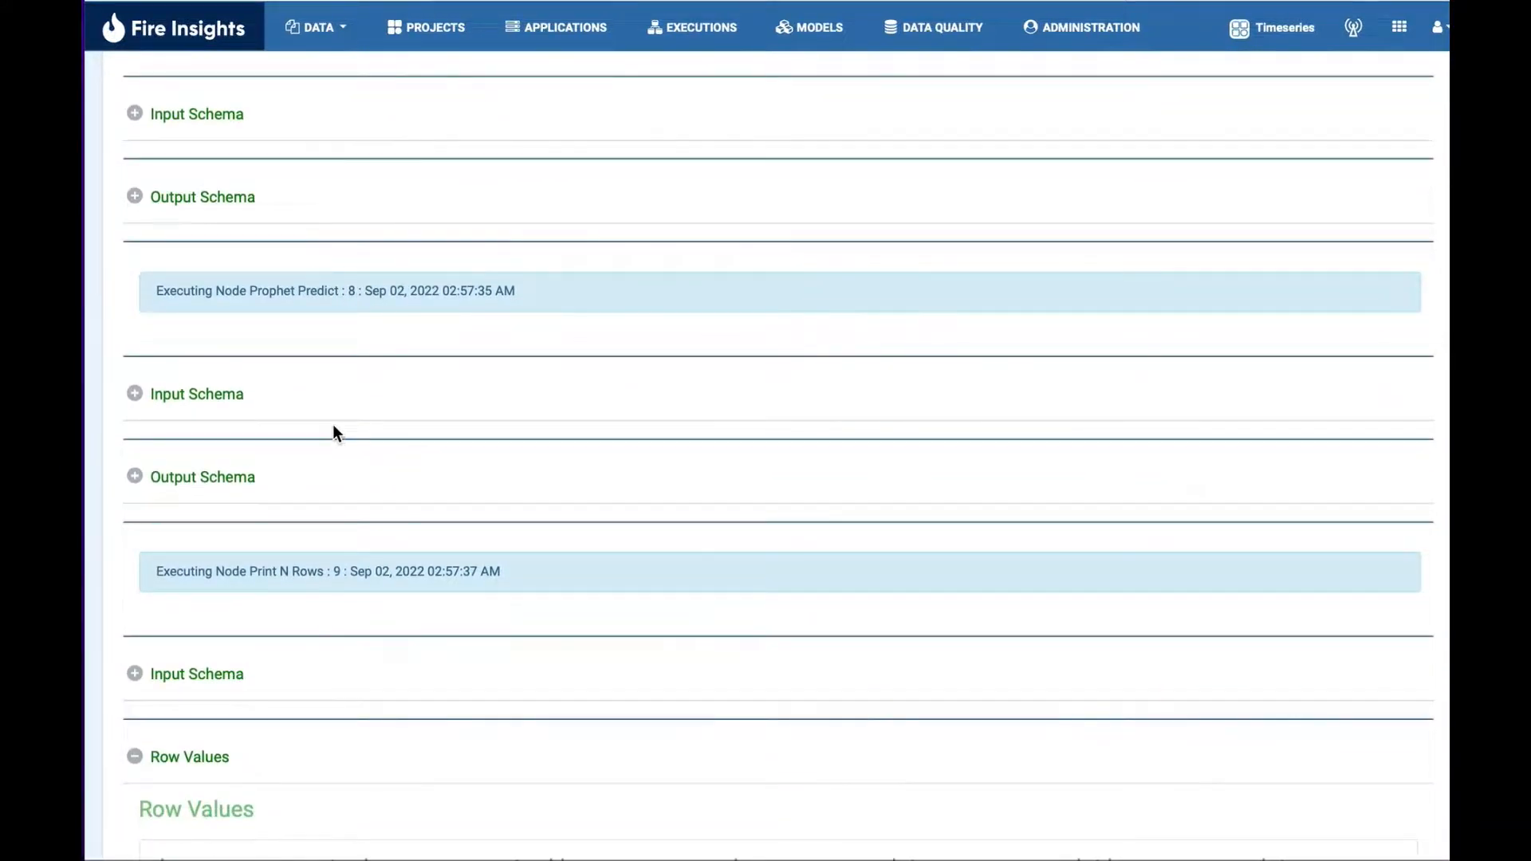
scroll(336, 432, down, 3)
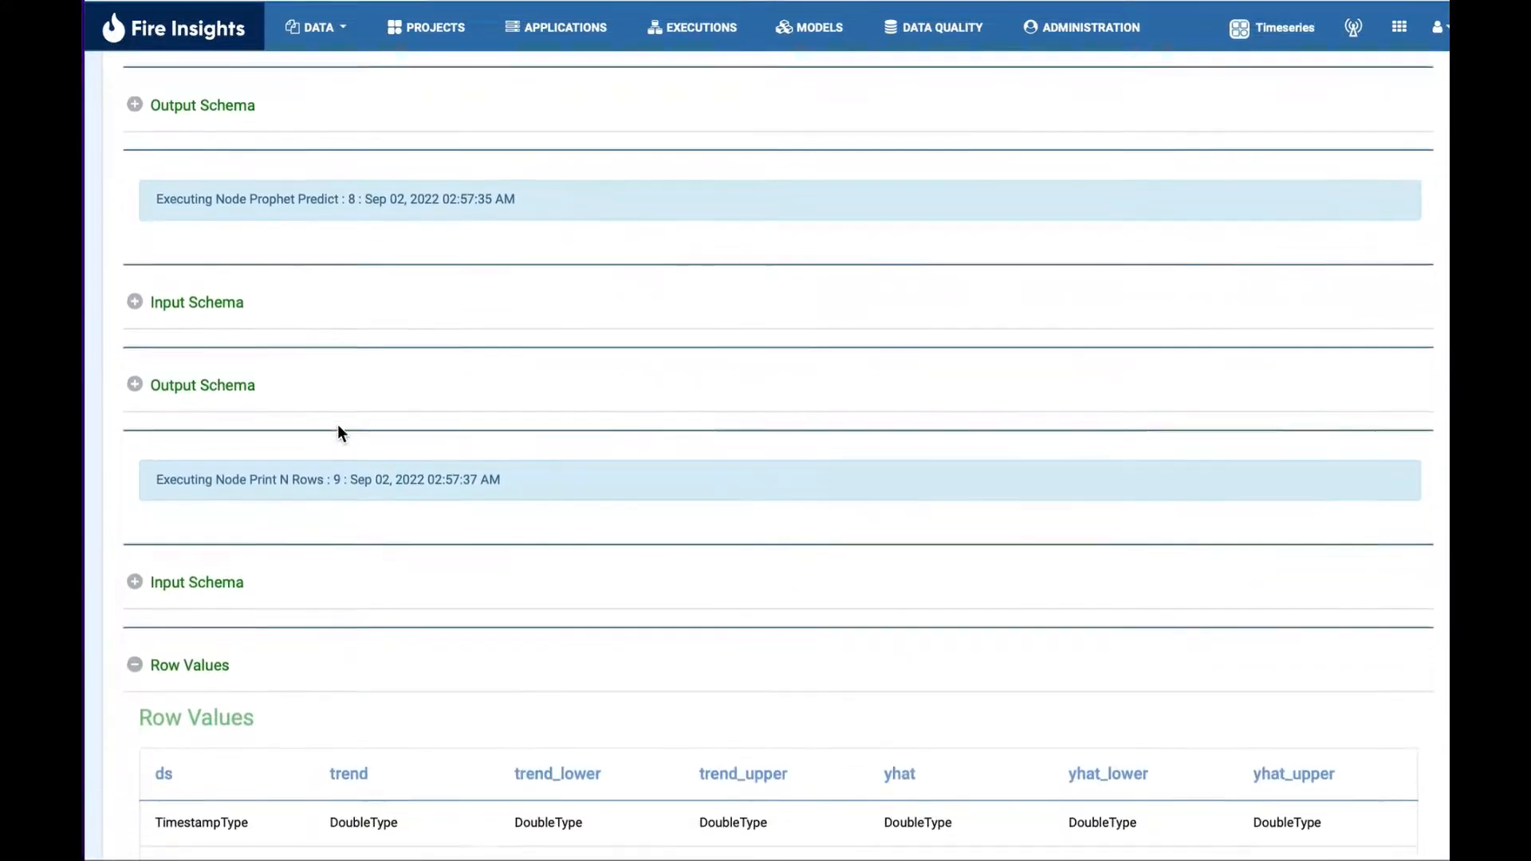
- Examine the Print N Rows output table with its forecast dates, trend and yhat columns
scroll(328, 462, down, 4)
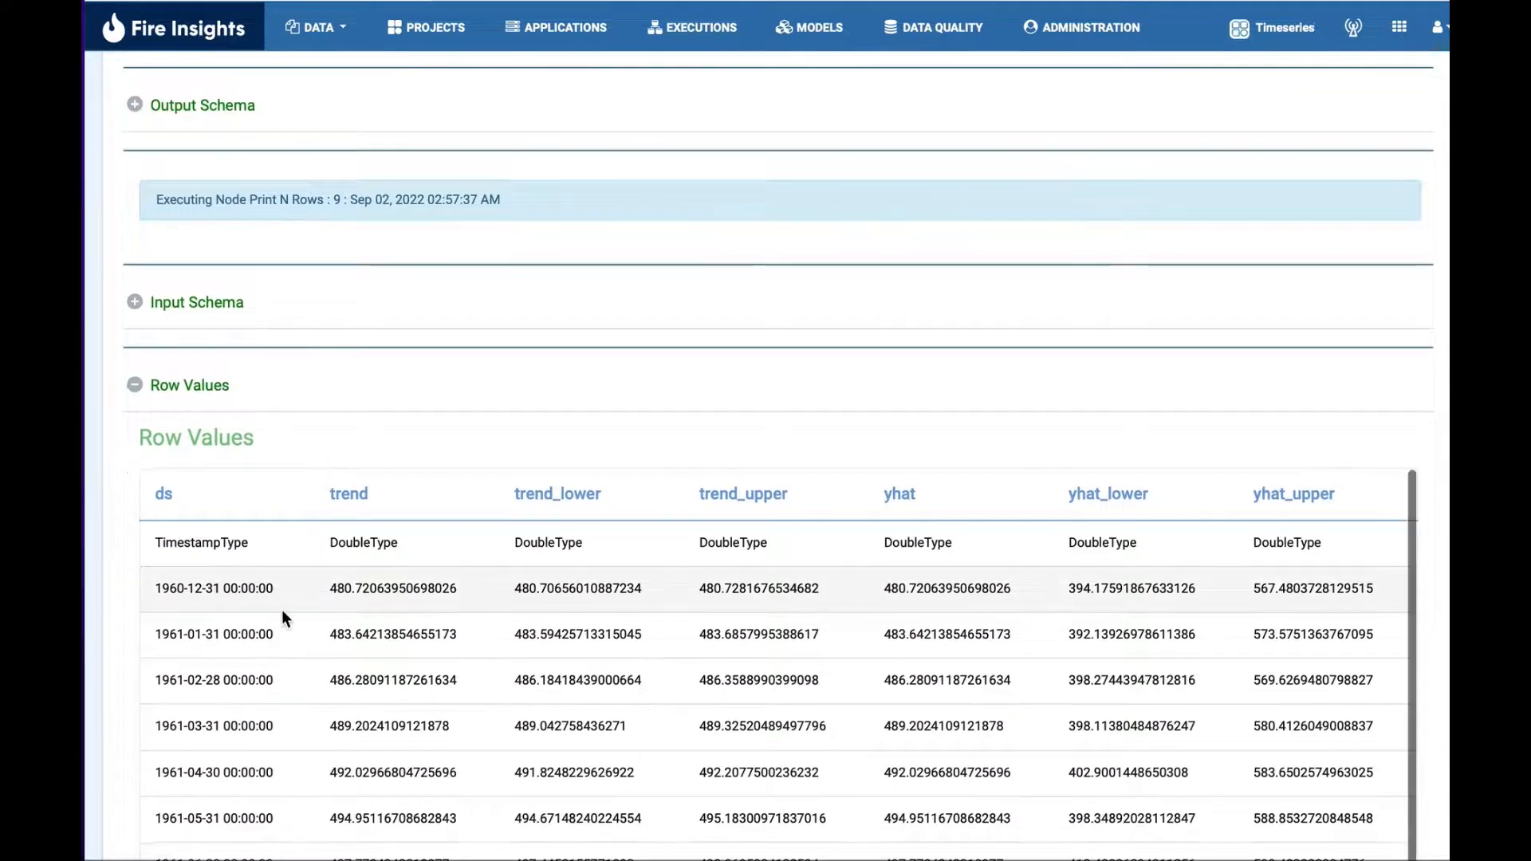
scroll(281, 618, down, 2)
scroll(280, 610, up, 2)
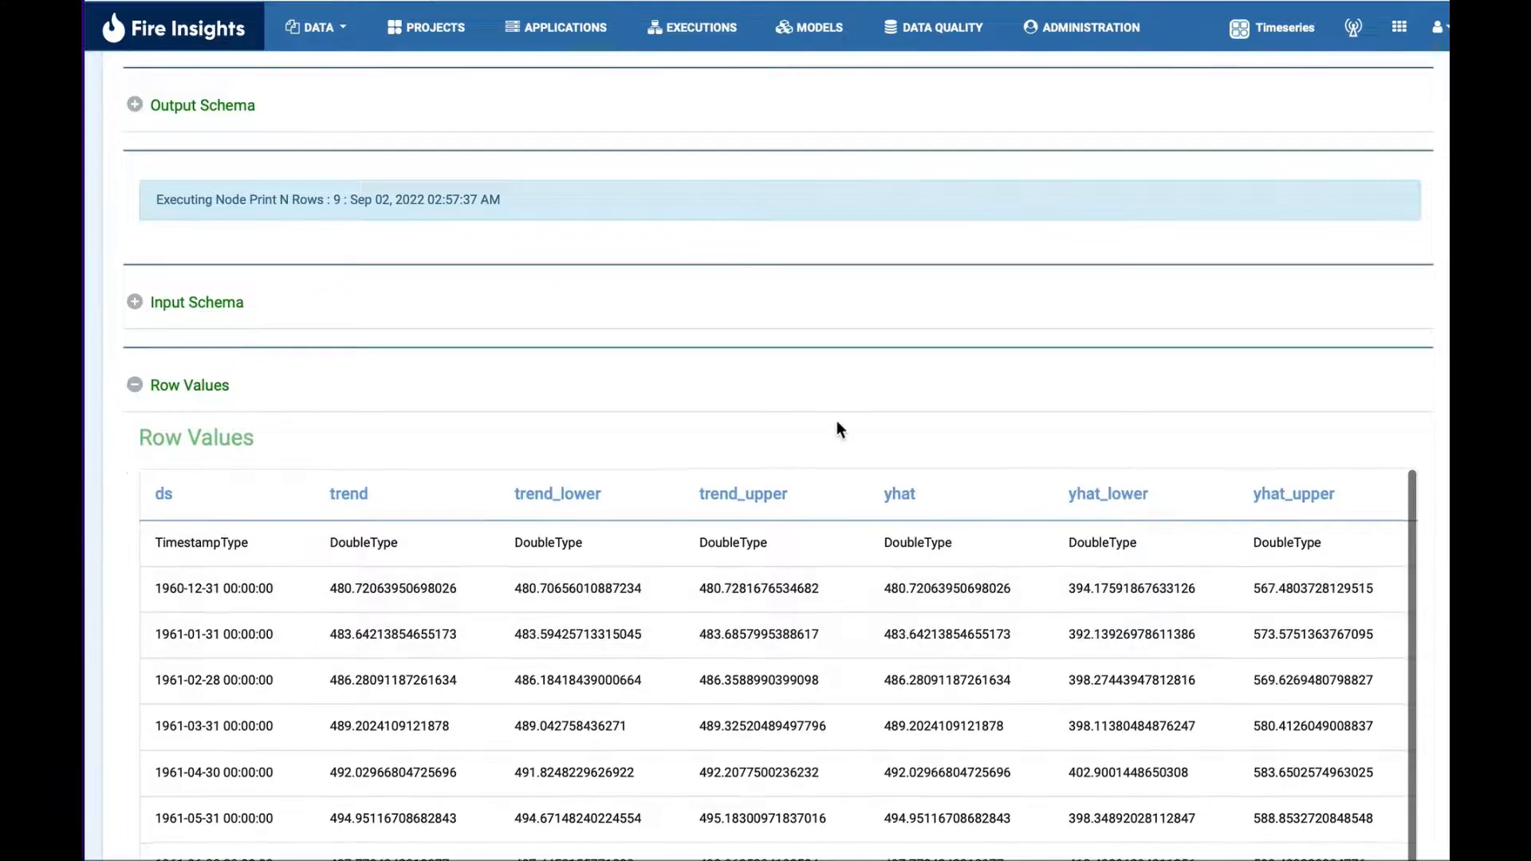
scroll(1432, 552, down, 3)
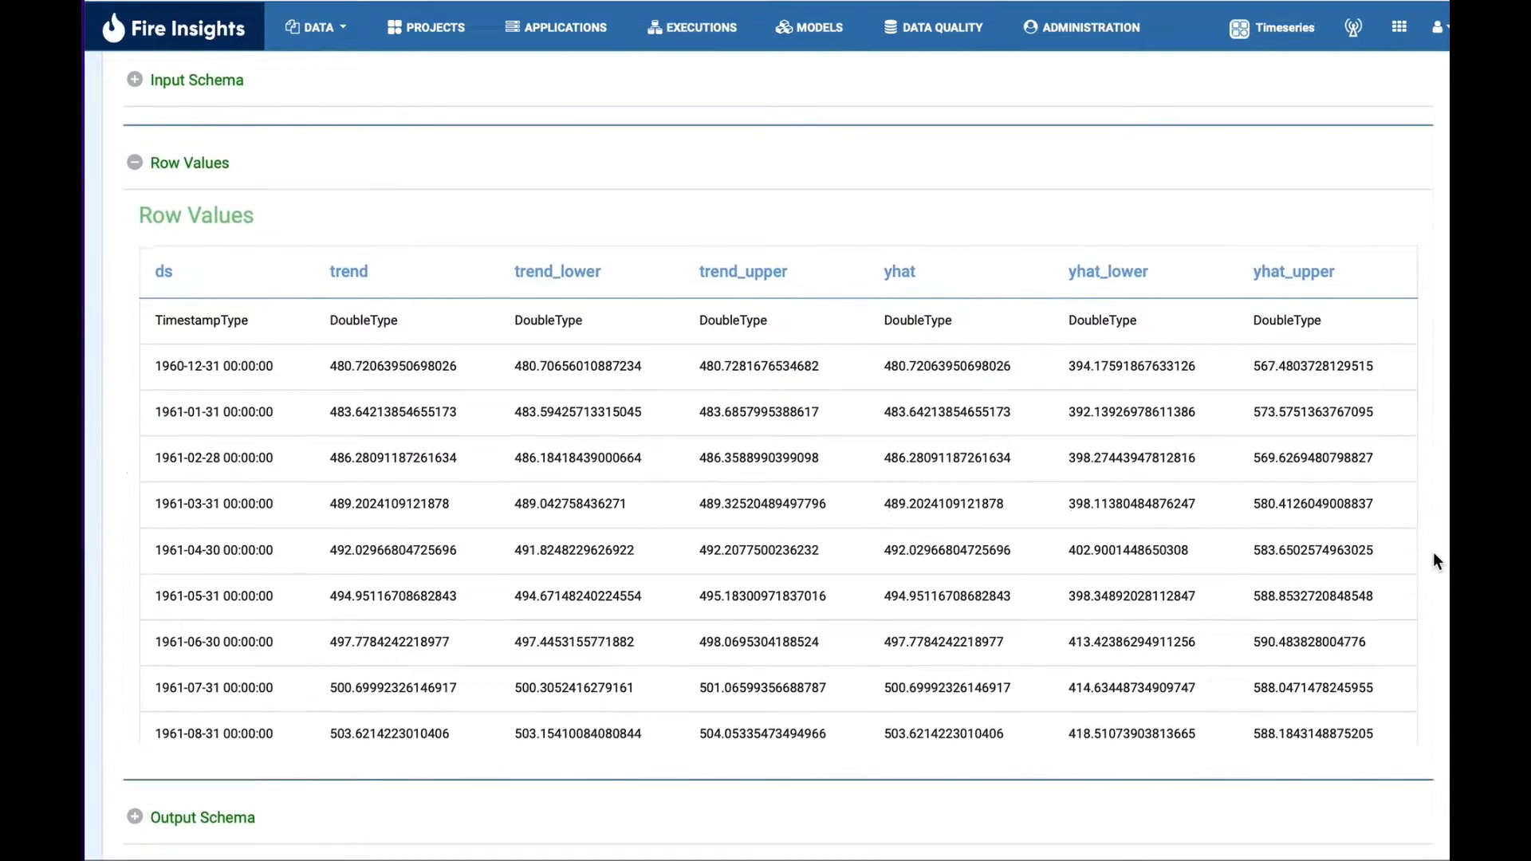
scroll(1433, 552, down, 3)
- Examine the Graph Values column chart comparing trend, trend_upper and trend_lower over the forecast months
scroll(1433, 554, down, 14)
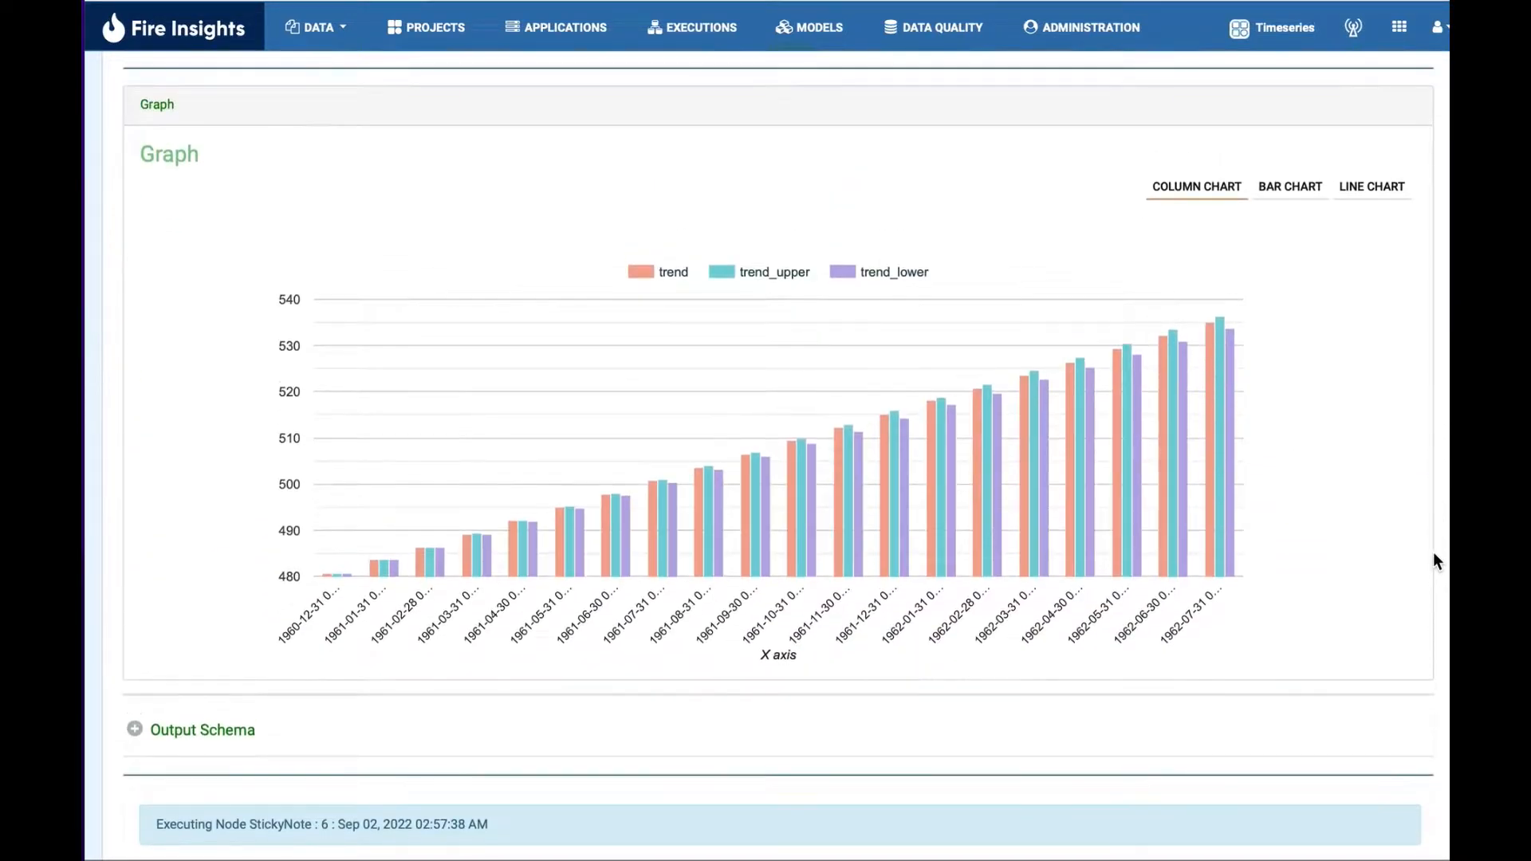
scroll(1433, 552, up, 2)
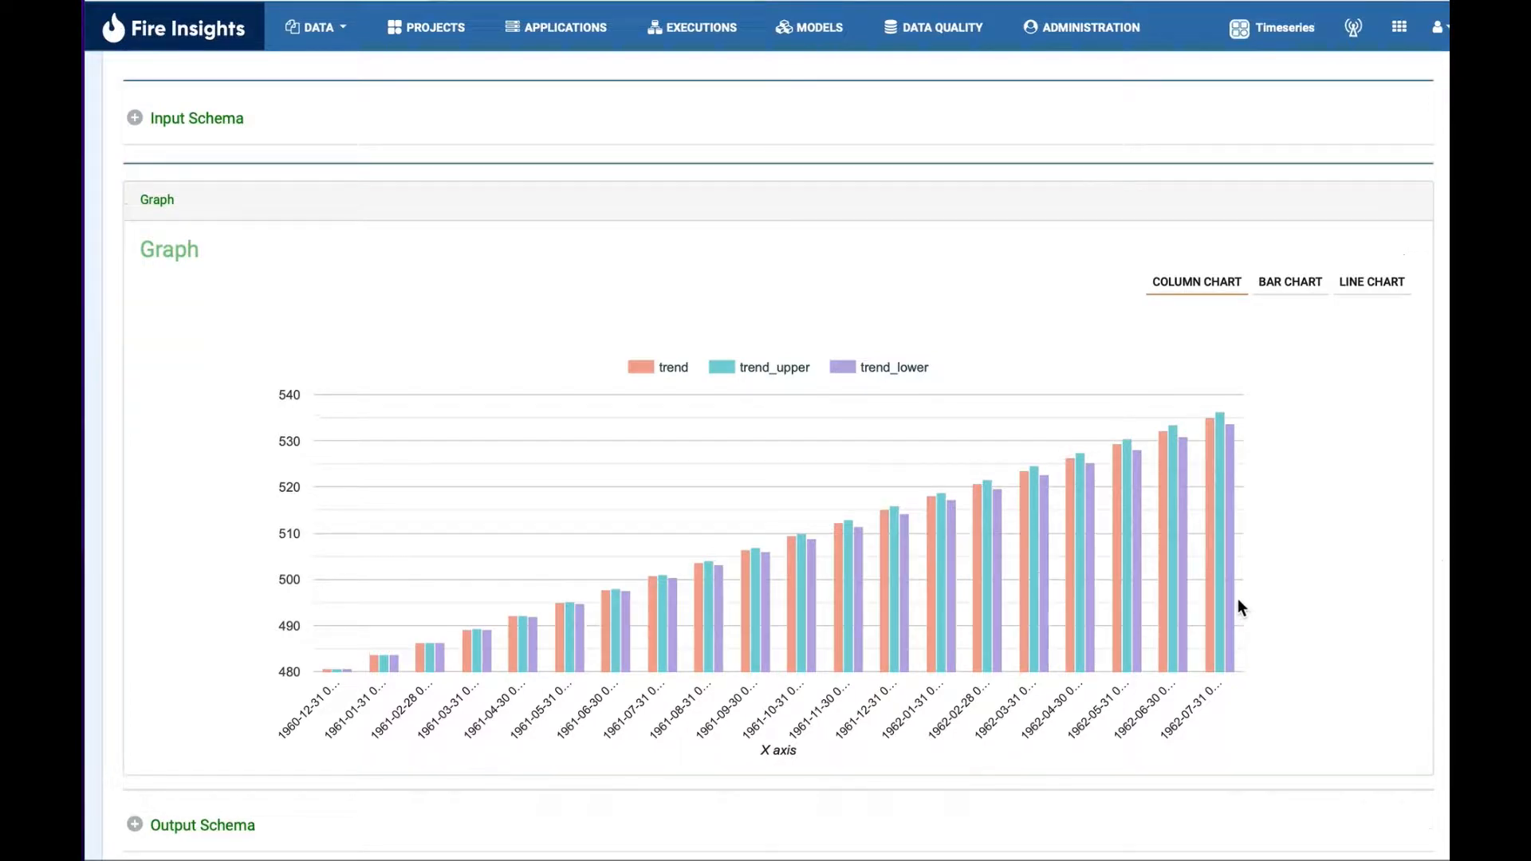
mouse_move(1232, 598)
scroll(1281, 657, up, 1)
scroll(1280, 657, up, 3)
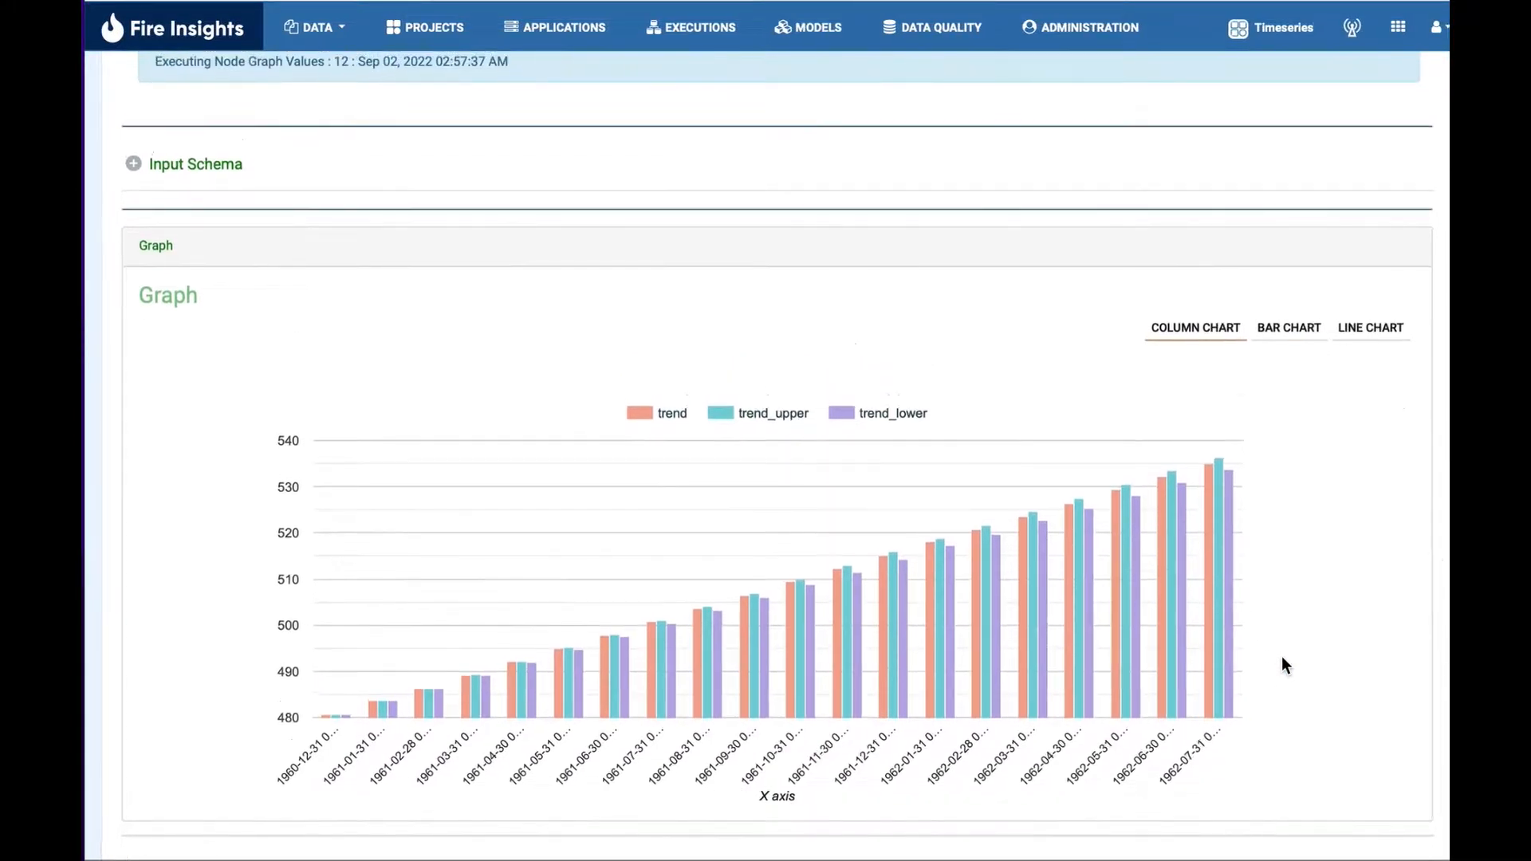